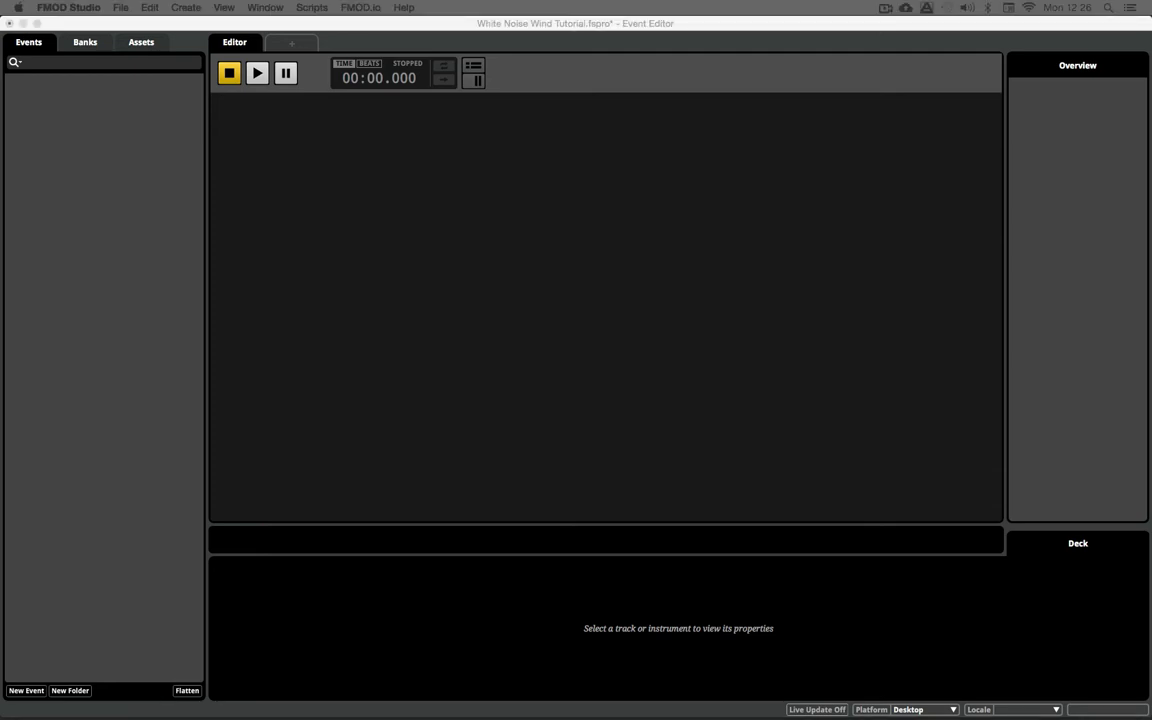
Create a new 2D event from the Events list and name it 'Wind'
click(67, 214)
right_click(68, 214)
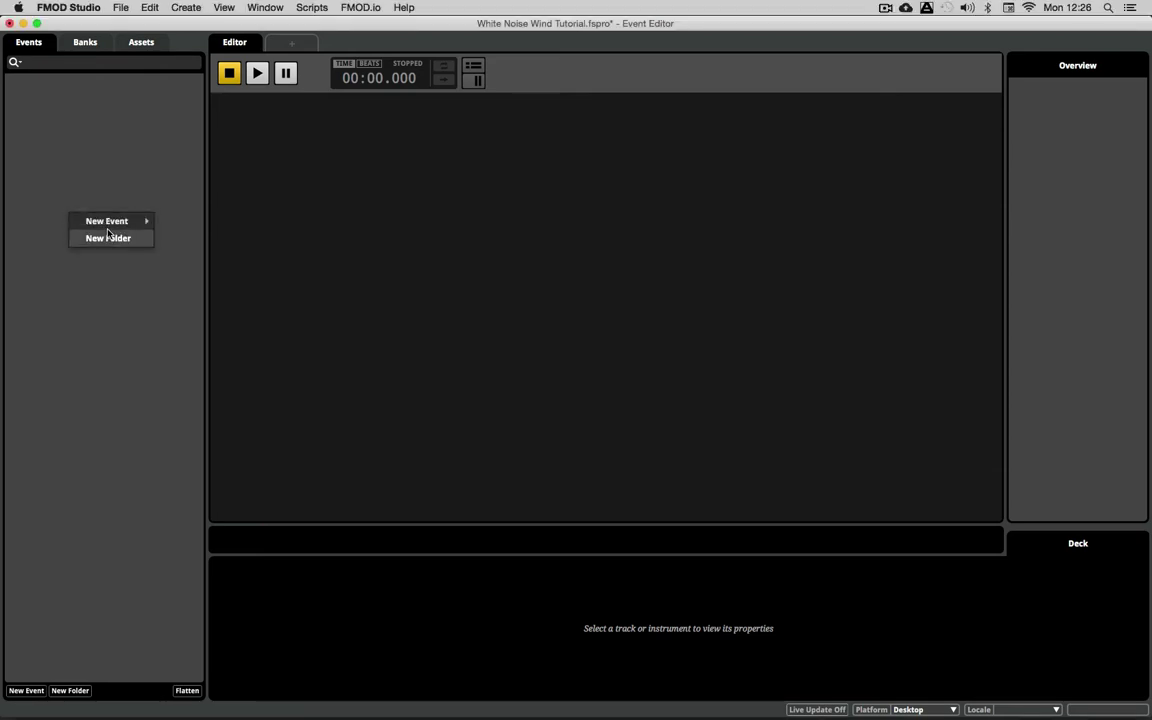
mouse_move(100, 221)
click(198, 240)
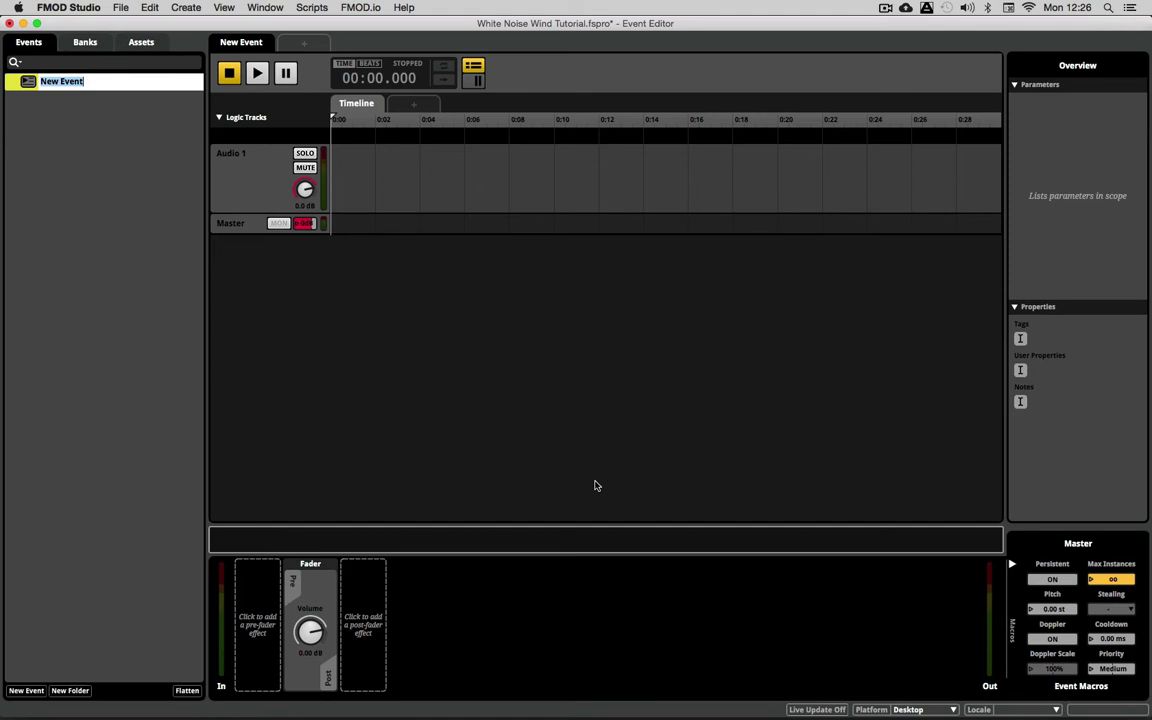
text(Wind)
key(Return)
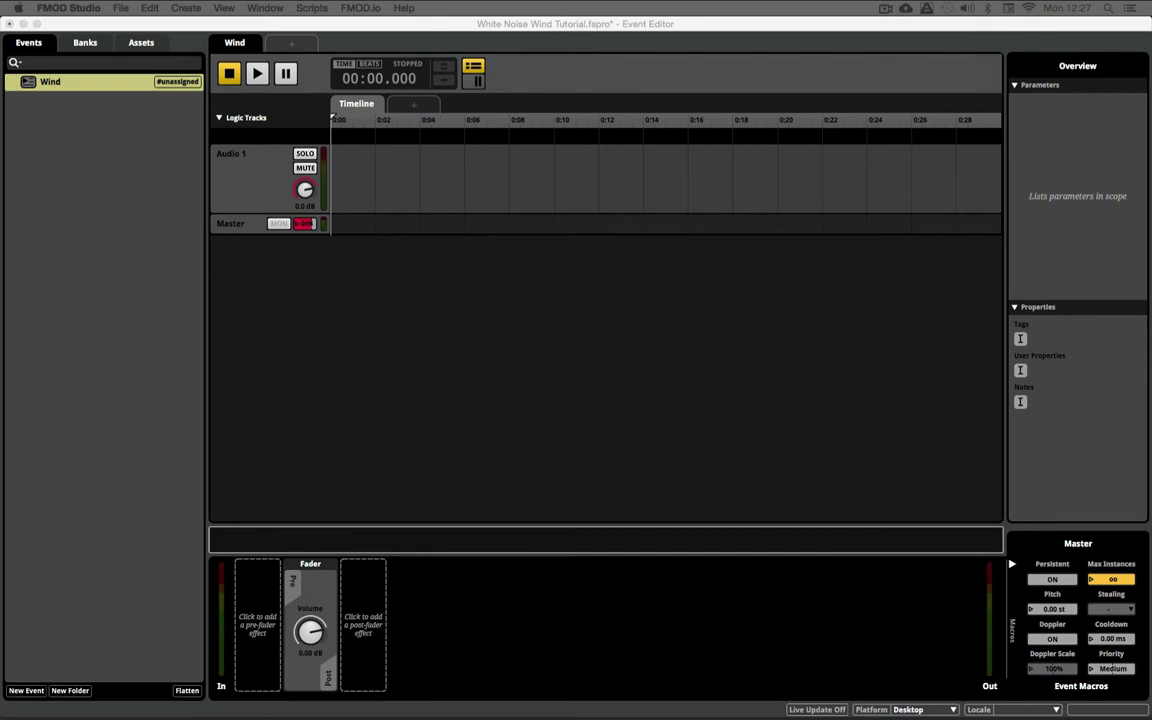
Drag White_noise_-20dB.wav from Finder onto the Wind event's Audio 1 track
drag(1024, 447, 339, 176)
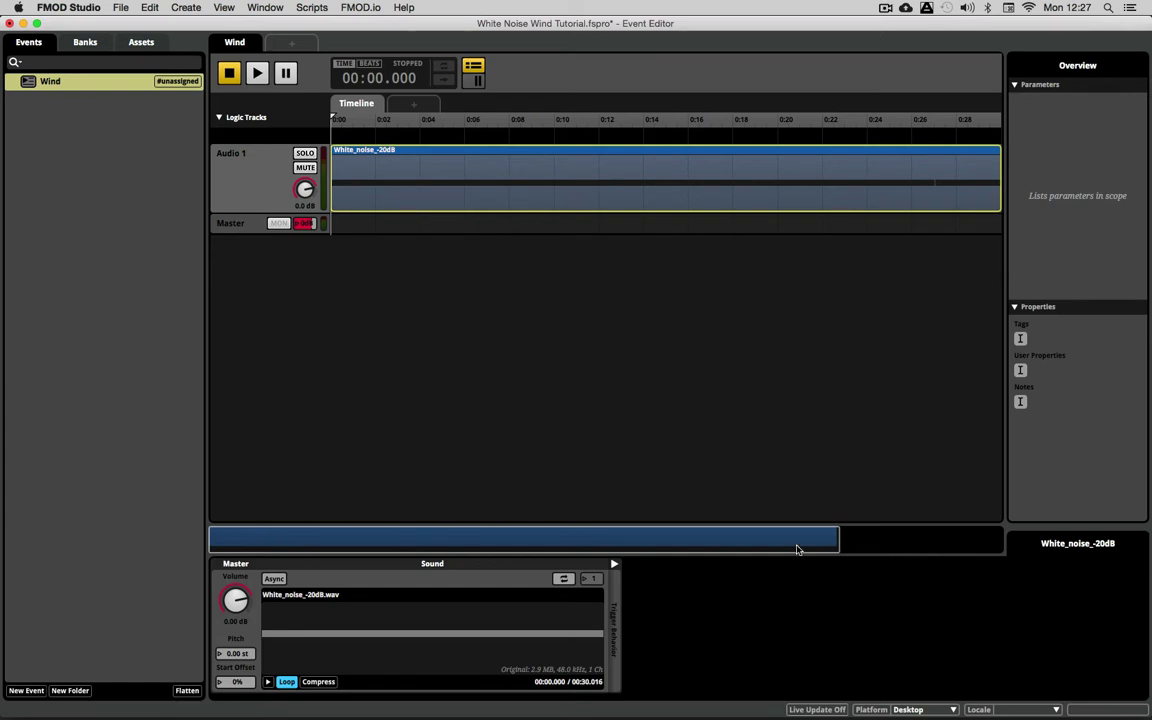
Enable Loop Playback on the white-noise sound, extend the clip to about 0:30 and audition the loop
scroll(720, 495, right, 5)
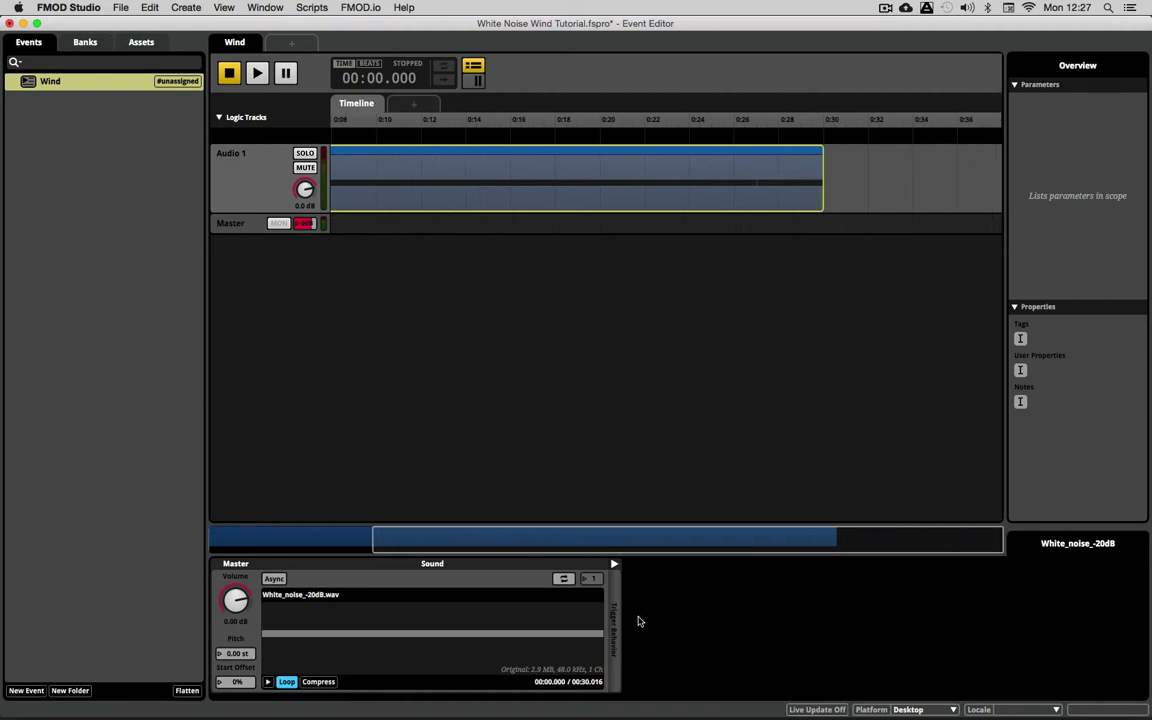
click(563, 578)
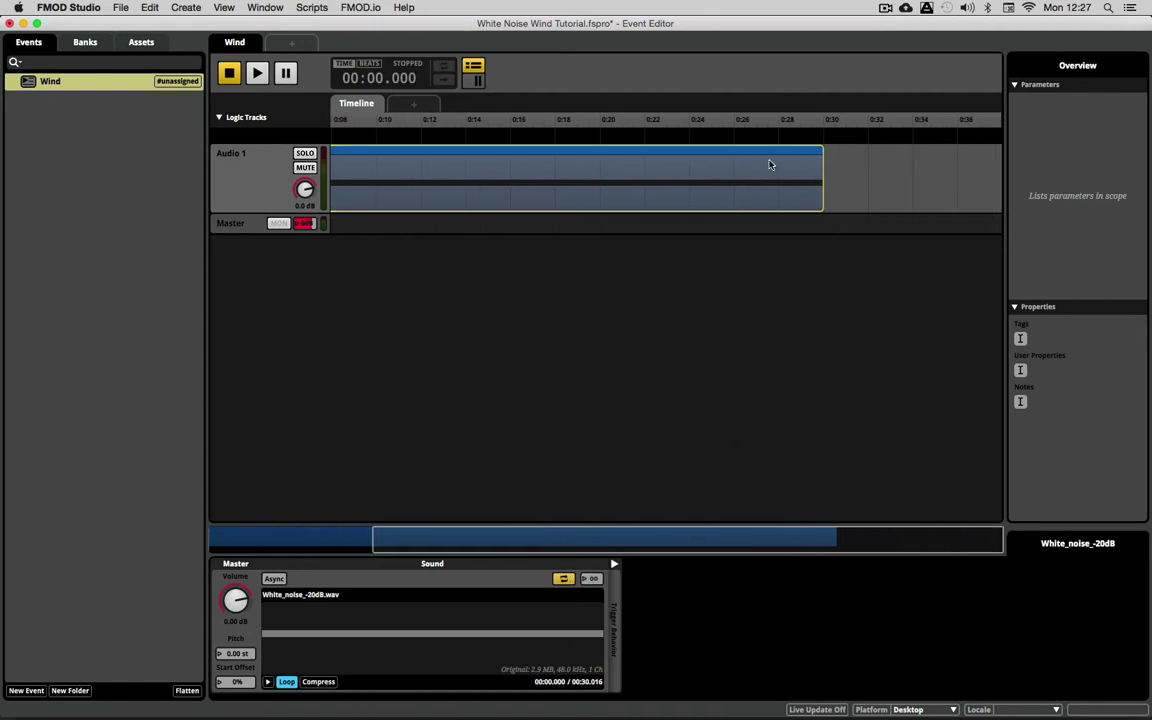
drag(823, 185, 867, 190)
drag(812, 121, 813, 128)
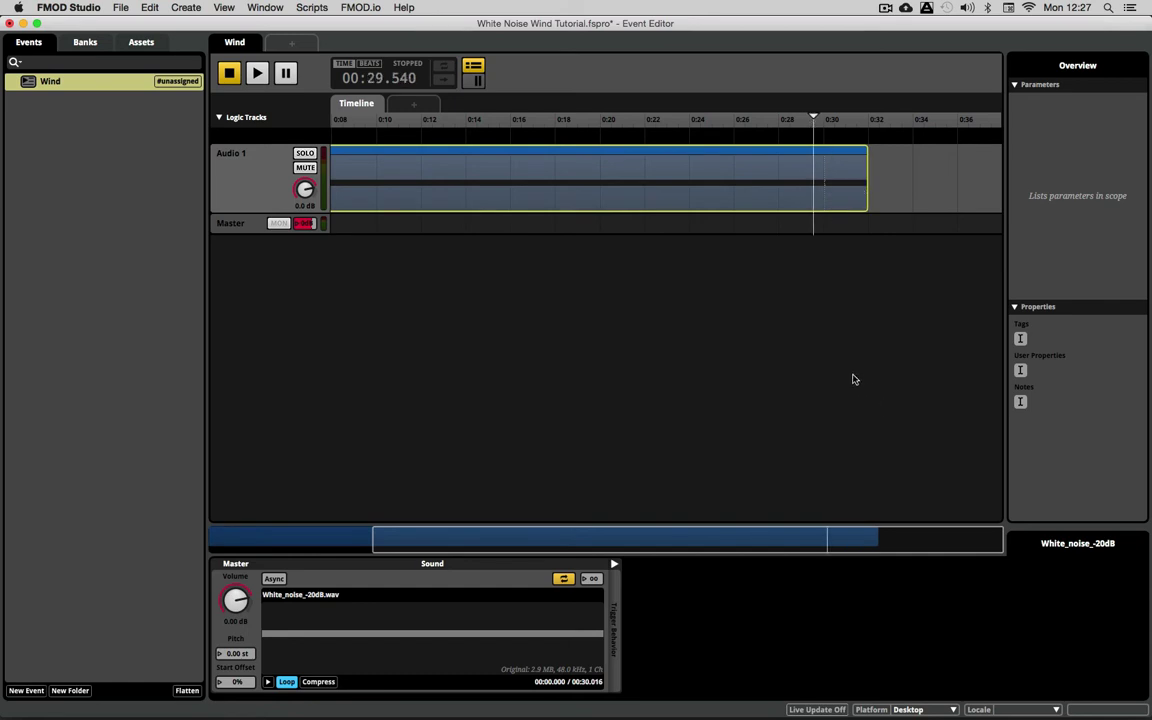
key(space)
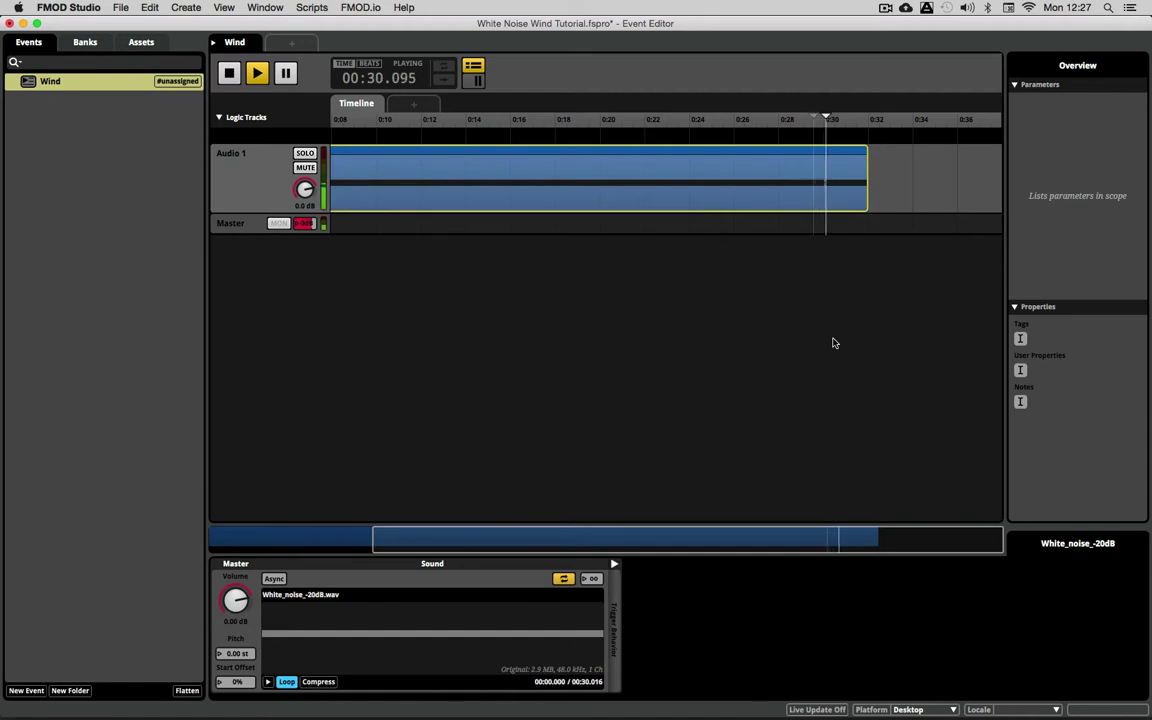
key(space)
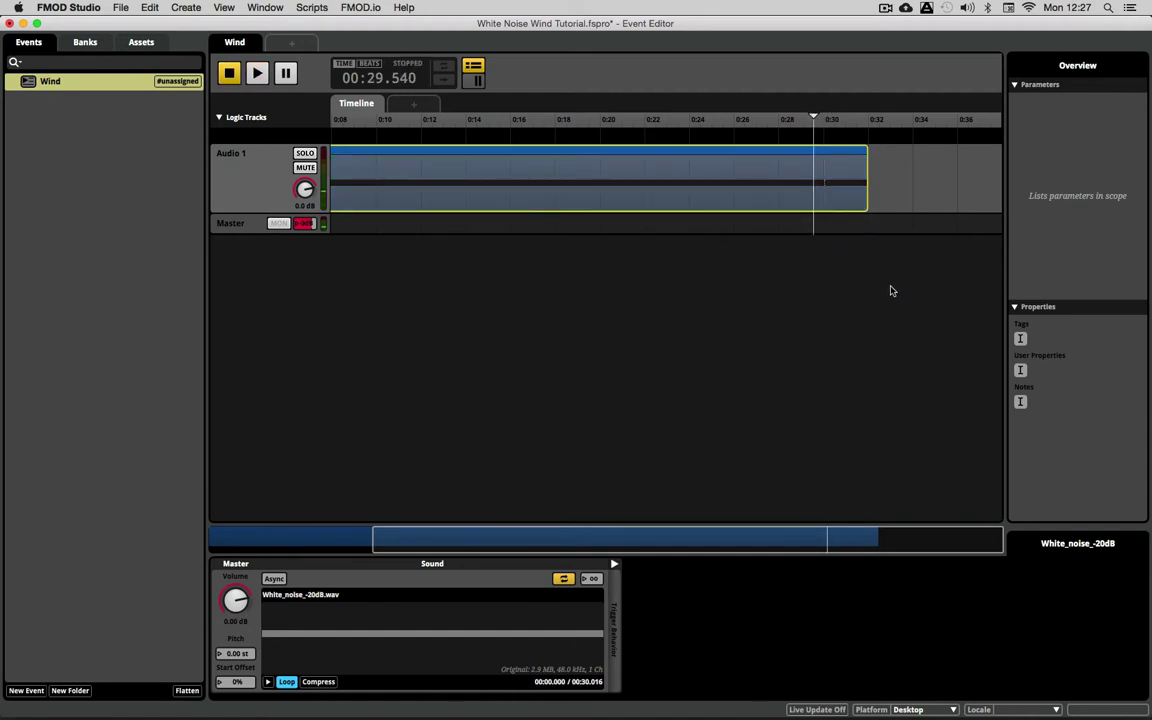
Trim the clip's end slightly and its start to about 0:01
drag(752, 124, 715, 122)
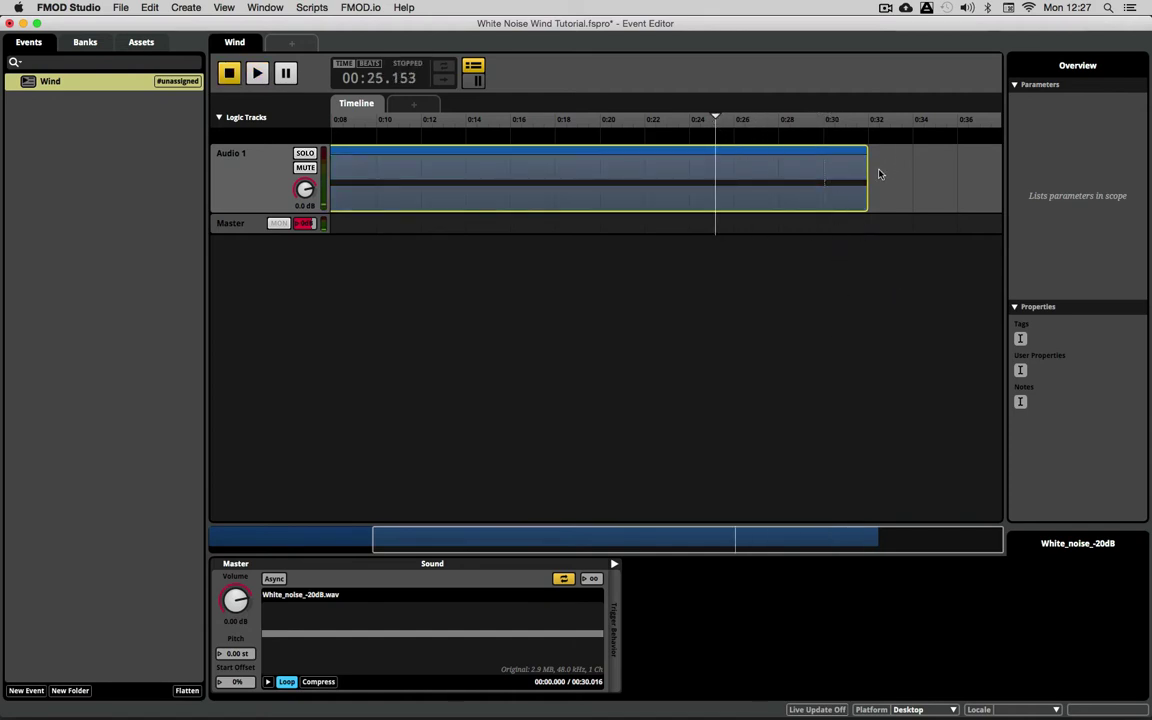
drag(864, 190, 791, 207)
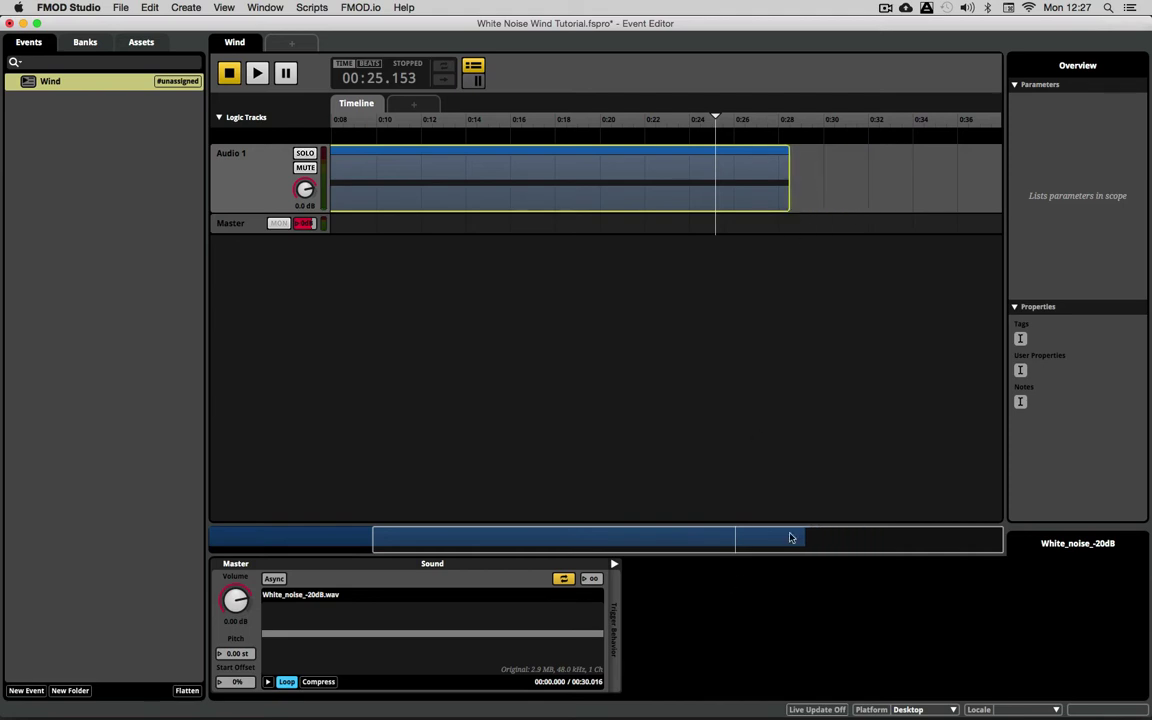
drag(766, 532, 602, 470)
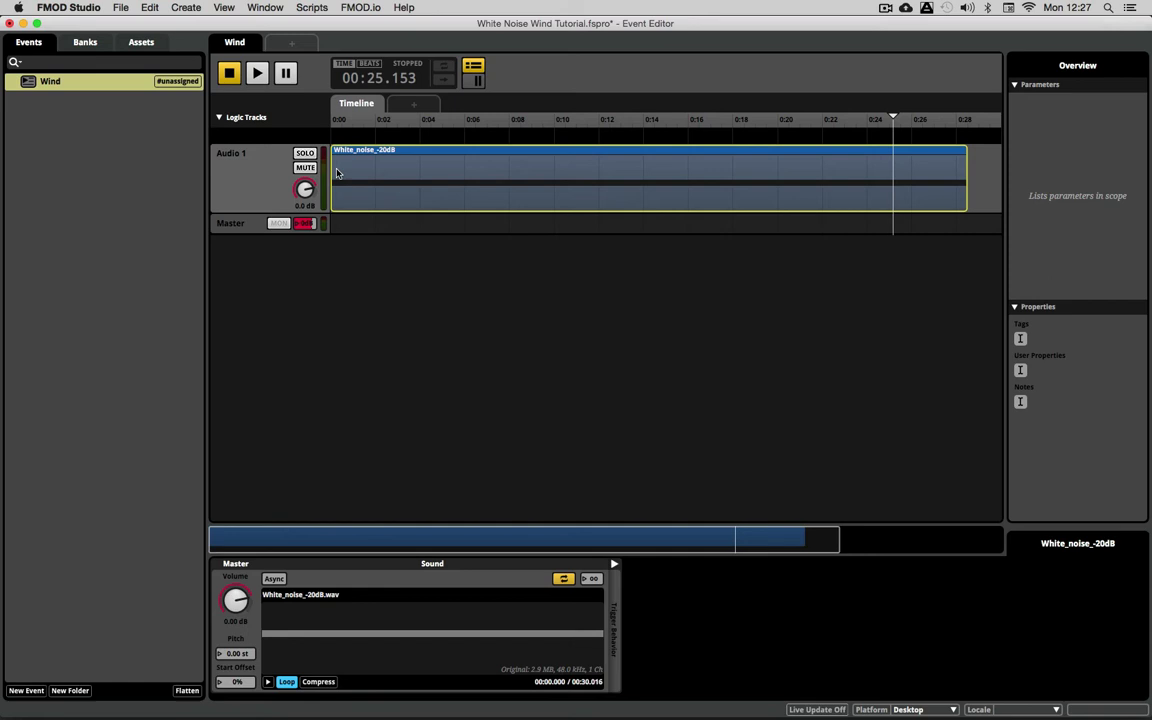
drag(333, 178, 352, 178)
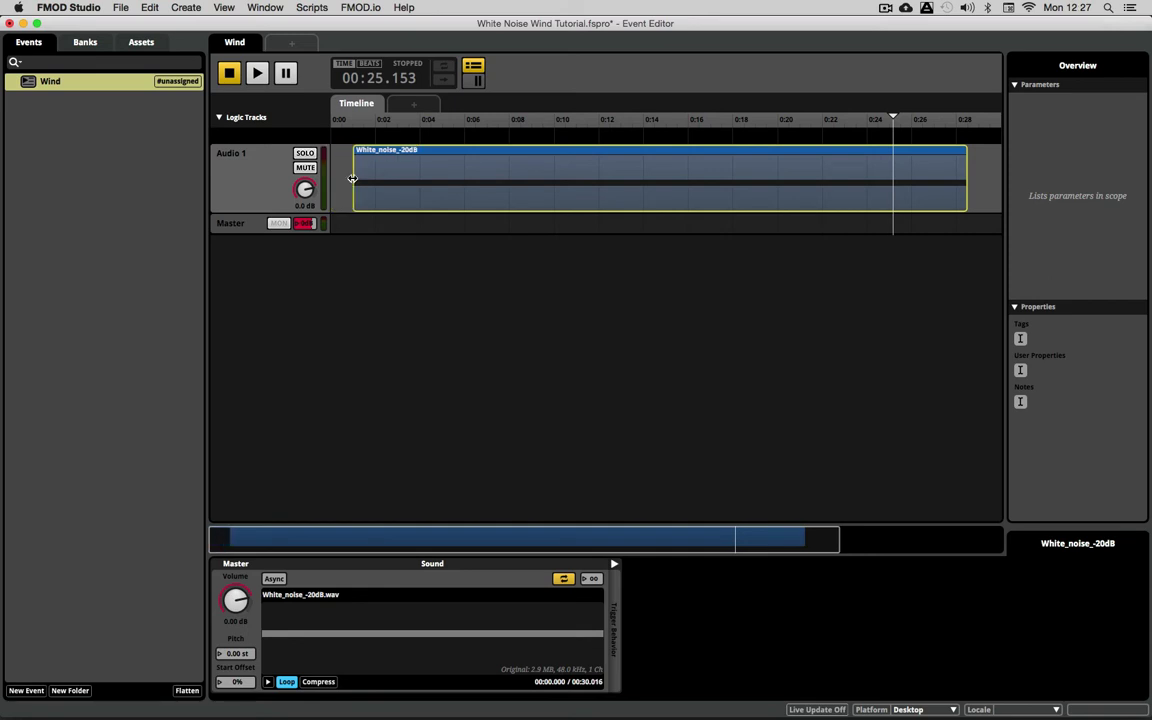
Replace the clip with a trimmed copy, move it to 0:00, and test the loop near its end
right_click(530, 178)
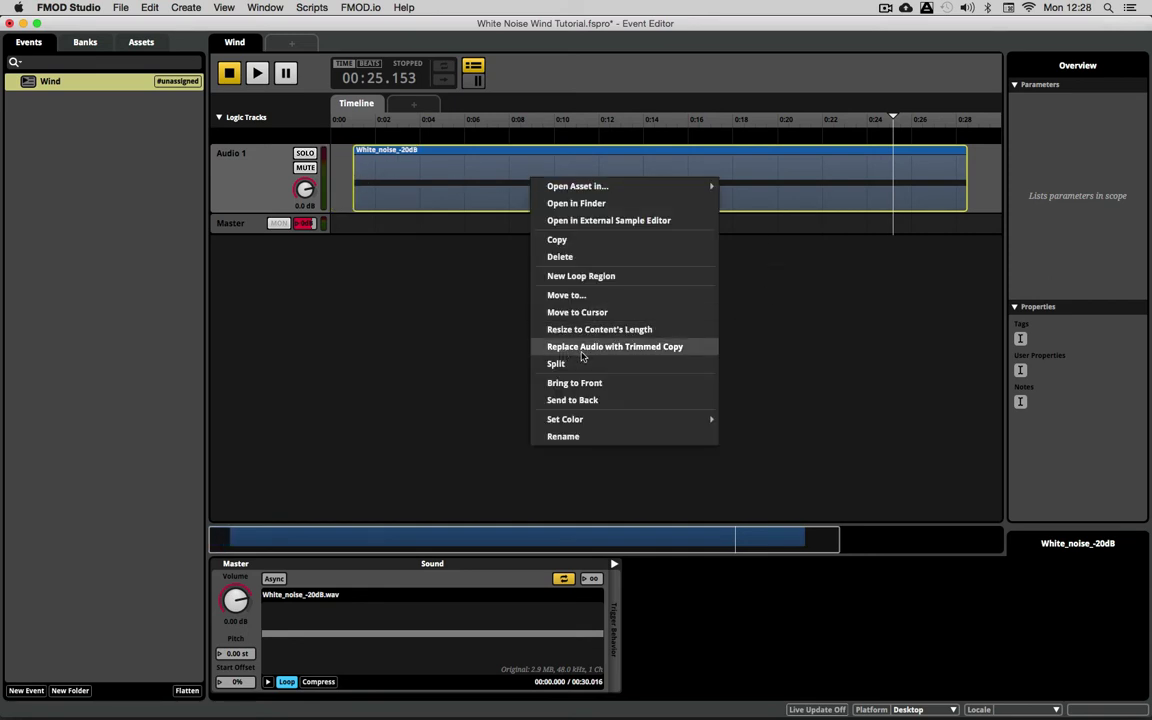
click(662, 350)
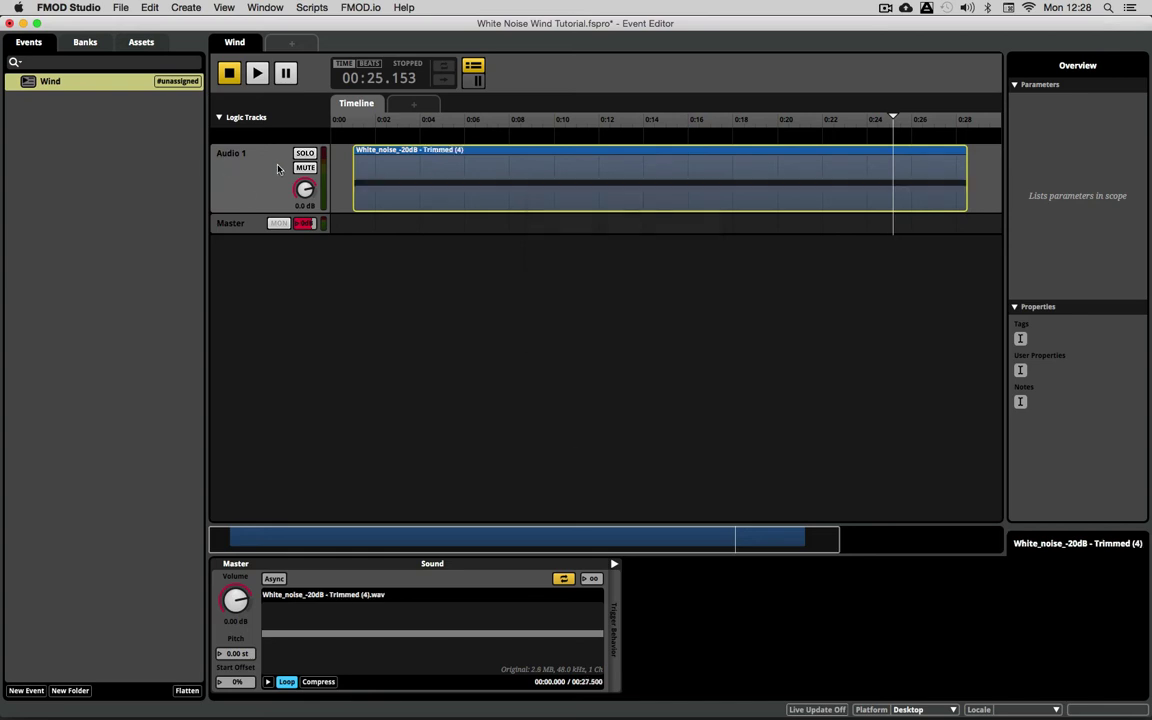
drag(534, 179, 399, 182)
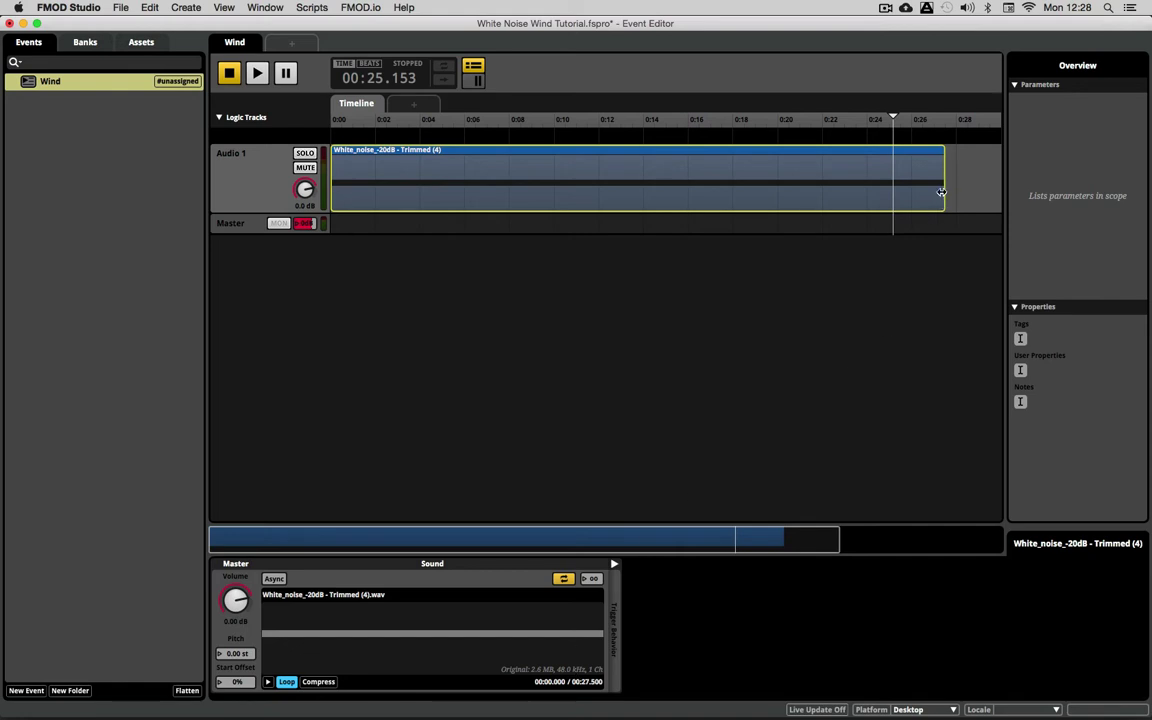
drag(941, 191, 977, 190)
click(876, 124)
key(space)
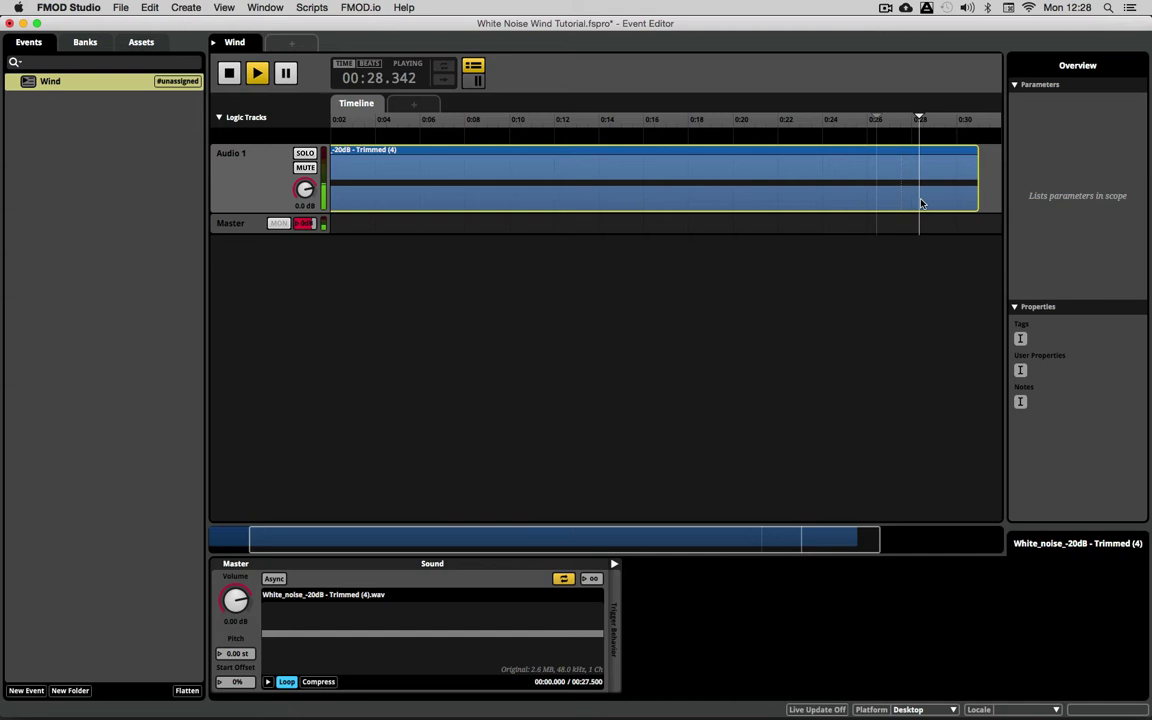
key(space)
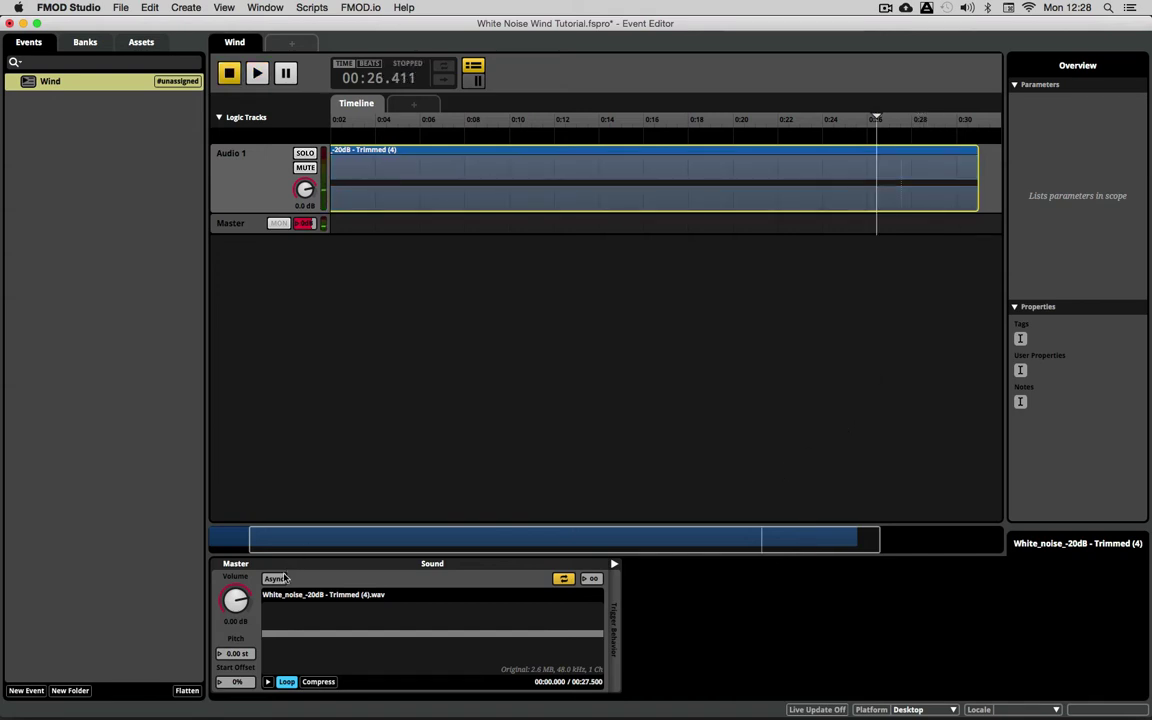
Set the white-noise sound to Async, cut the clip to end near 0:10, and add a loop region from 0:00
click(275, 578)
drag(971, 163, 500, 189)
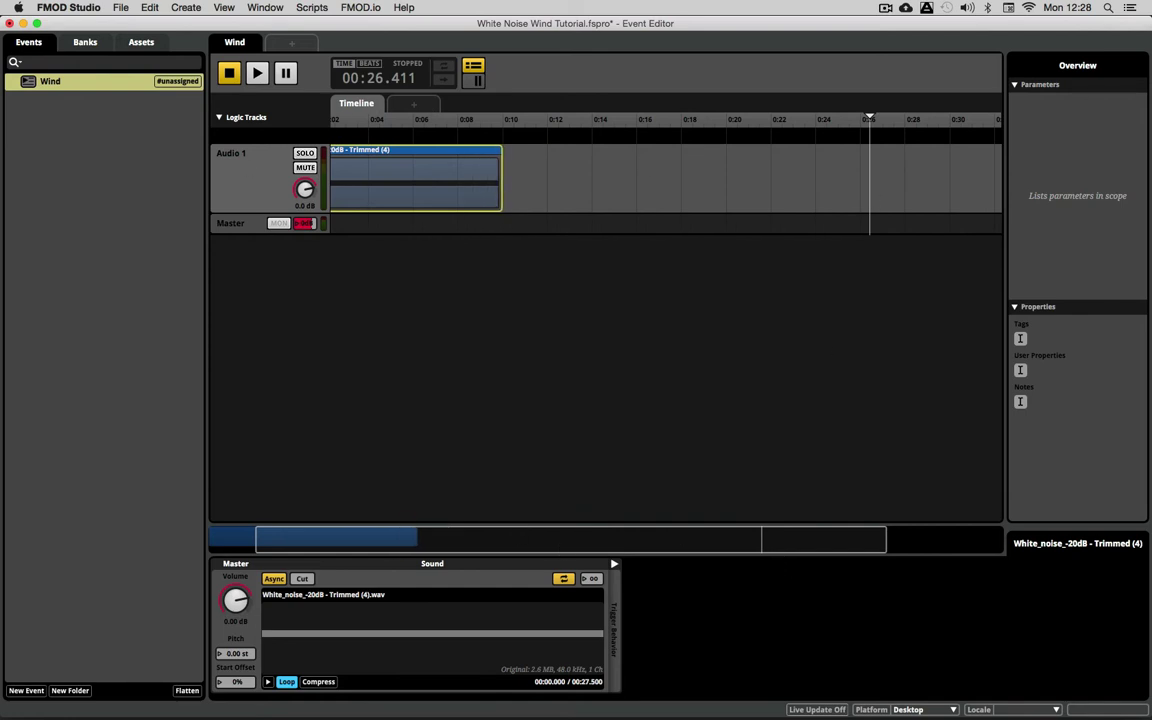
scroll(544, 542, left, 2)
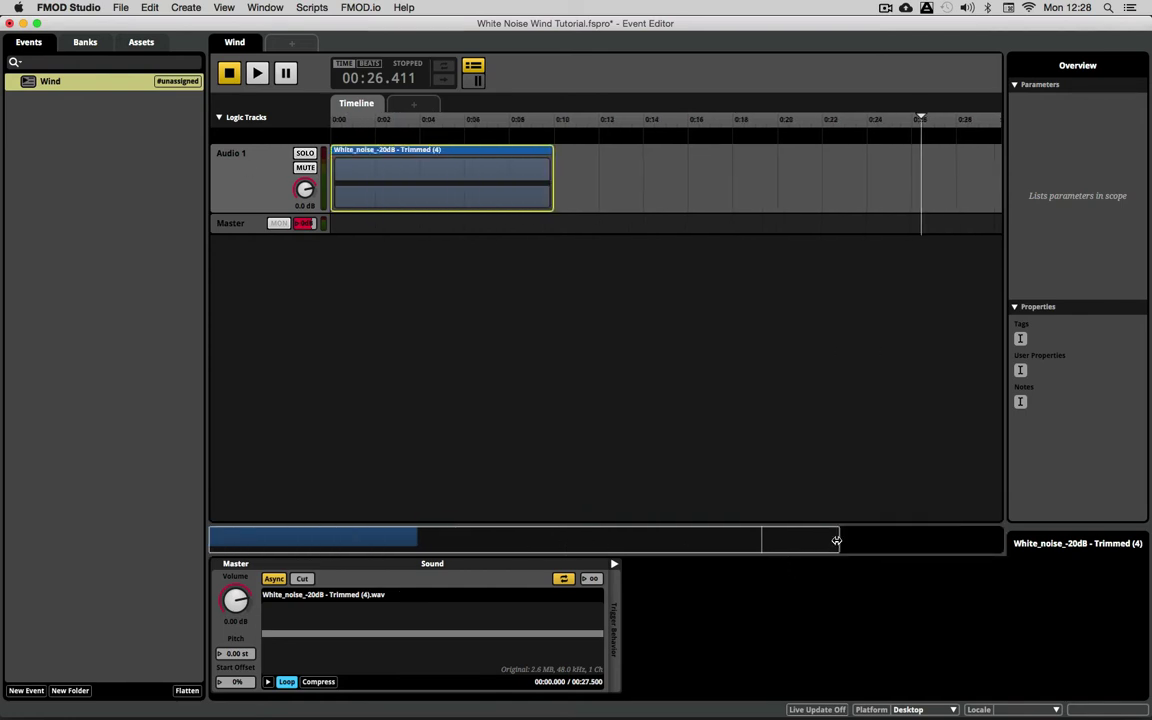
drag(838, 539, 459, 553)
right_click(508, 183)
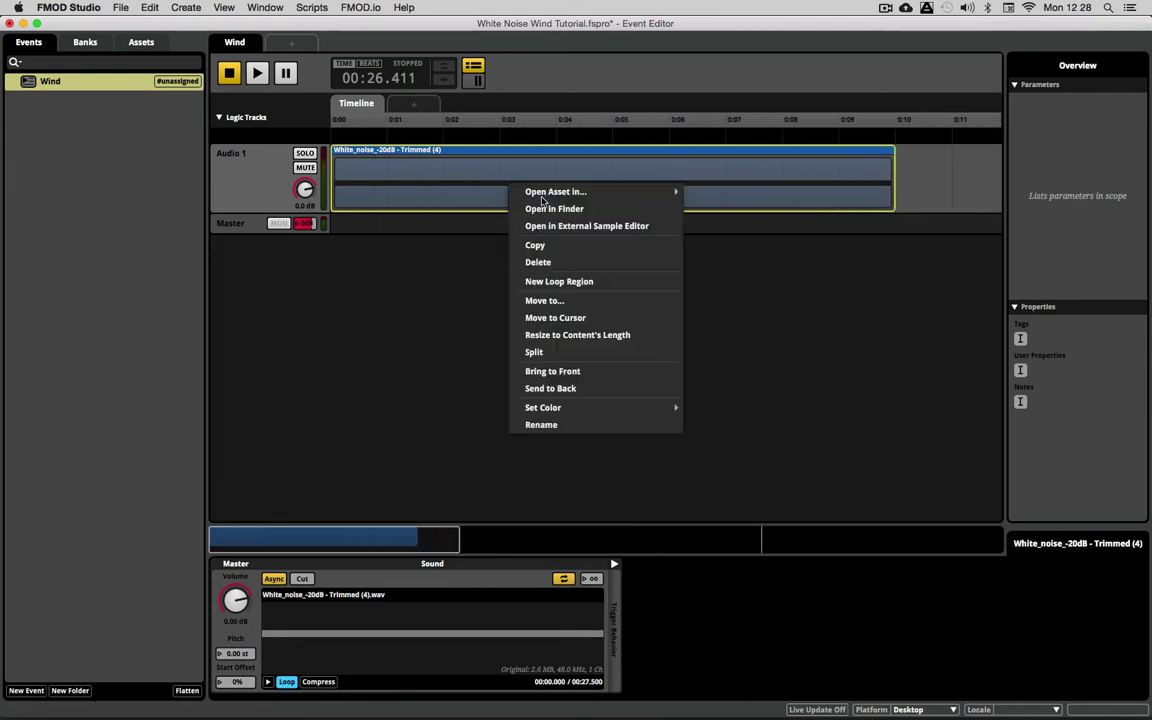
click(578, 283)
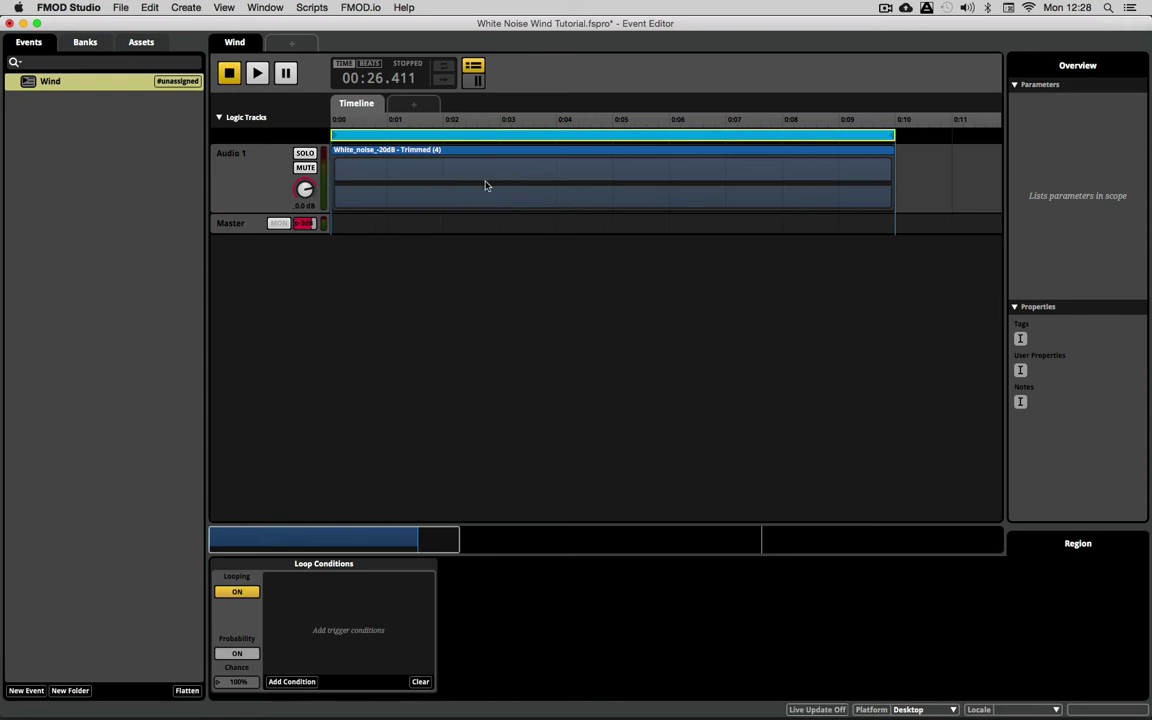
click(350, 175)
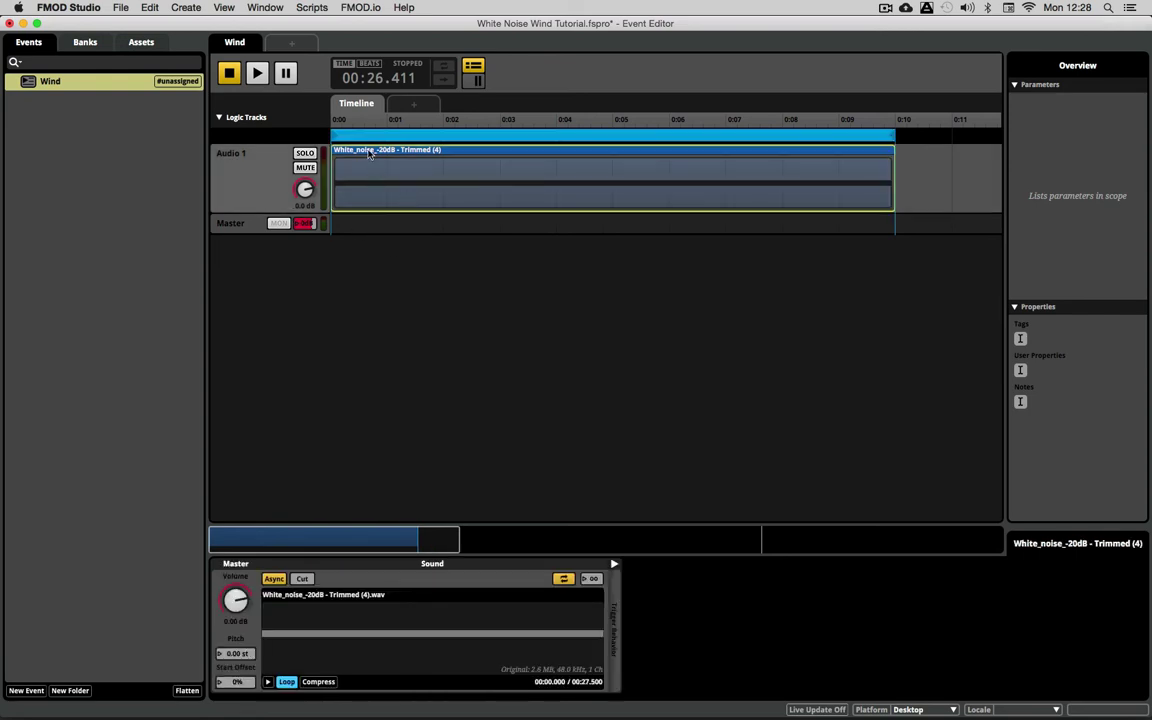
drag(239, 605, 217, 547)
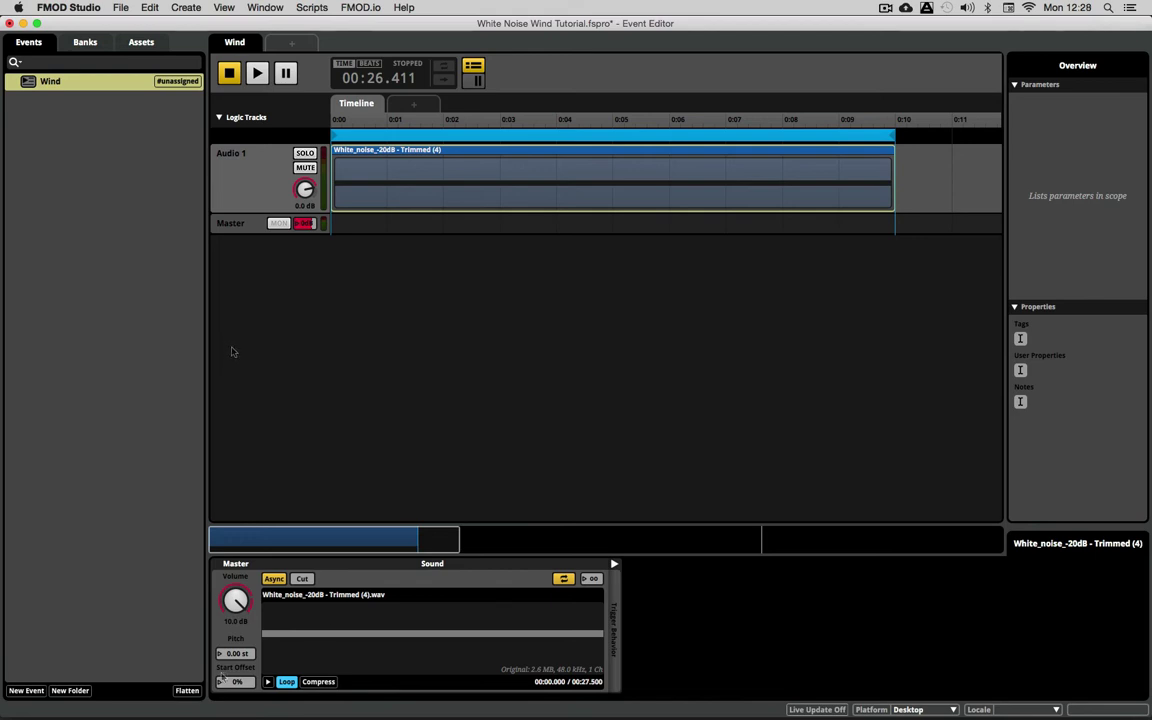
right_click(240, 681)
mouse_move(284, 674)
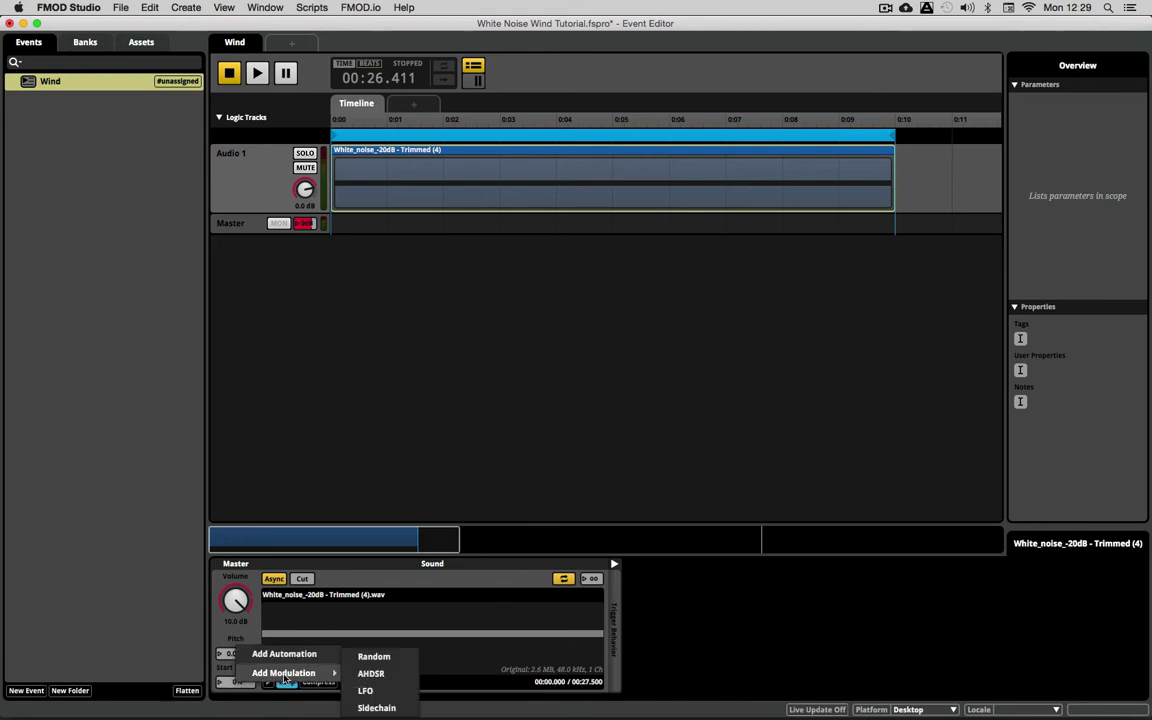
click(374, 656)
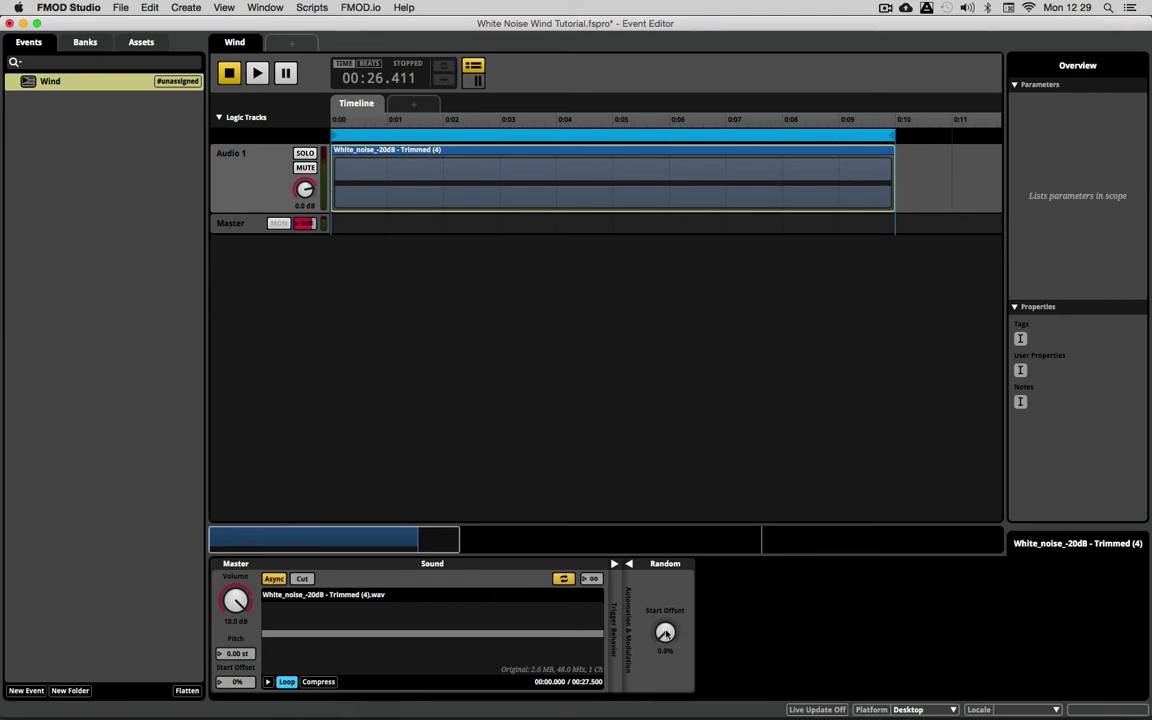
drag(665, 634, 596, 571)
click(280, 681)
click(277, 187)
key(space)
key(space)
key(space)
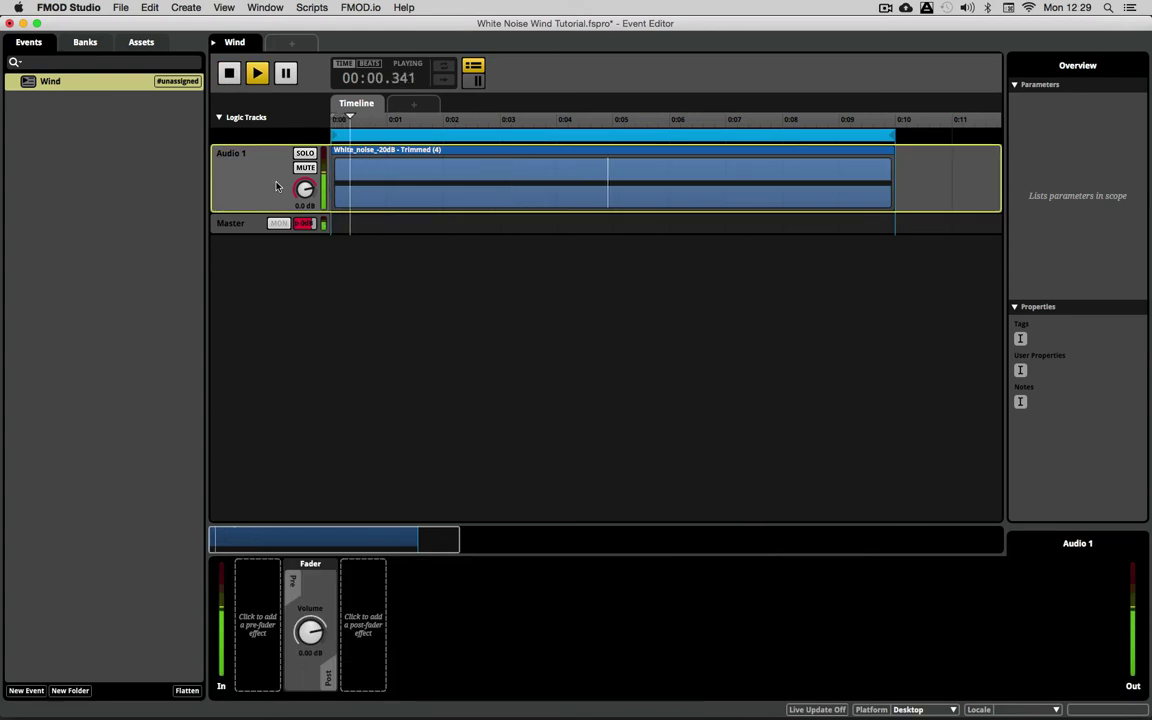
key(space)
key(space)
key(space)
key(space)
key(space)
key(space)
key(space)
key(space)
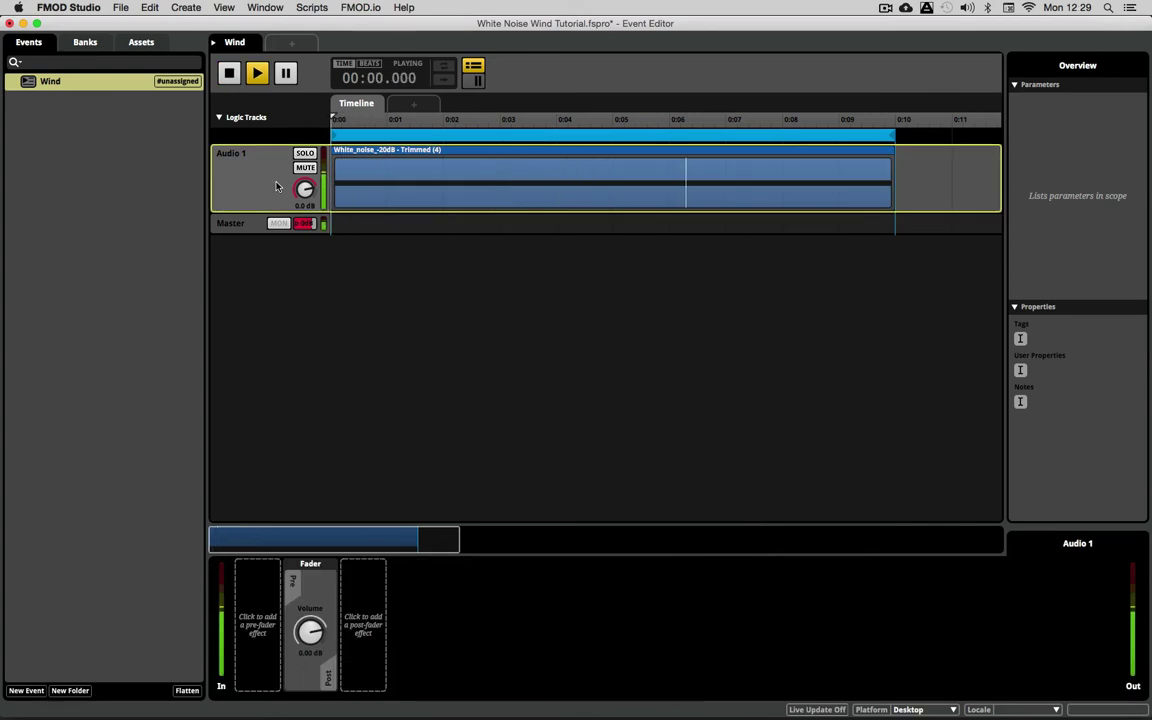
key(space)
key(space)
key(space)
key(space)
key(space)
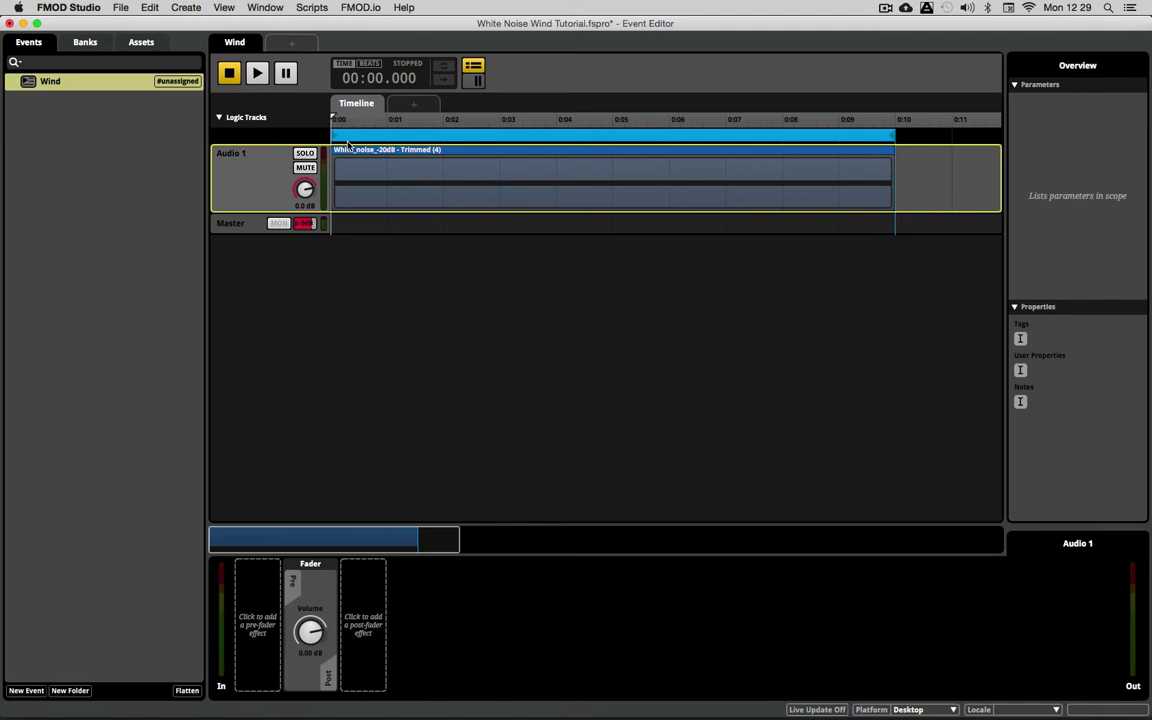
Add a pre-fader FMOD Multiband EQ to Audio 1 and sweep band A's low-pass cutoff while auditioning
click(272, 624)
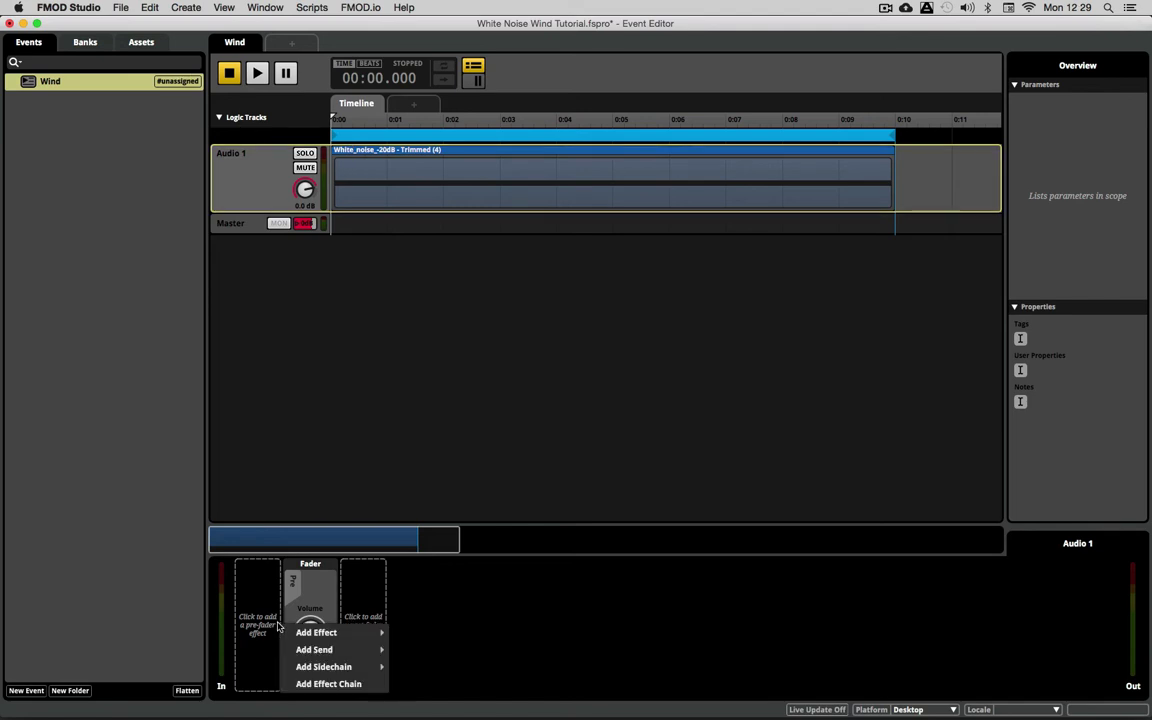
mouse_move(330, 632)
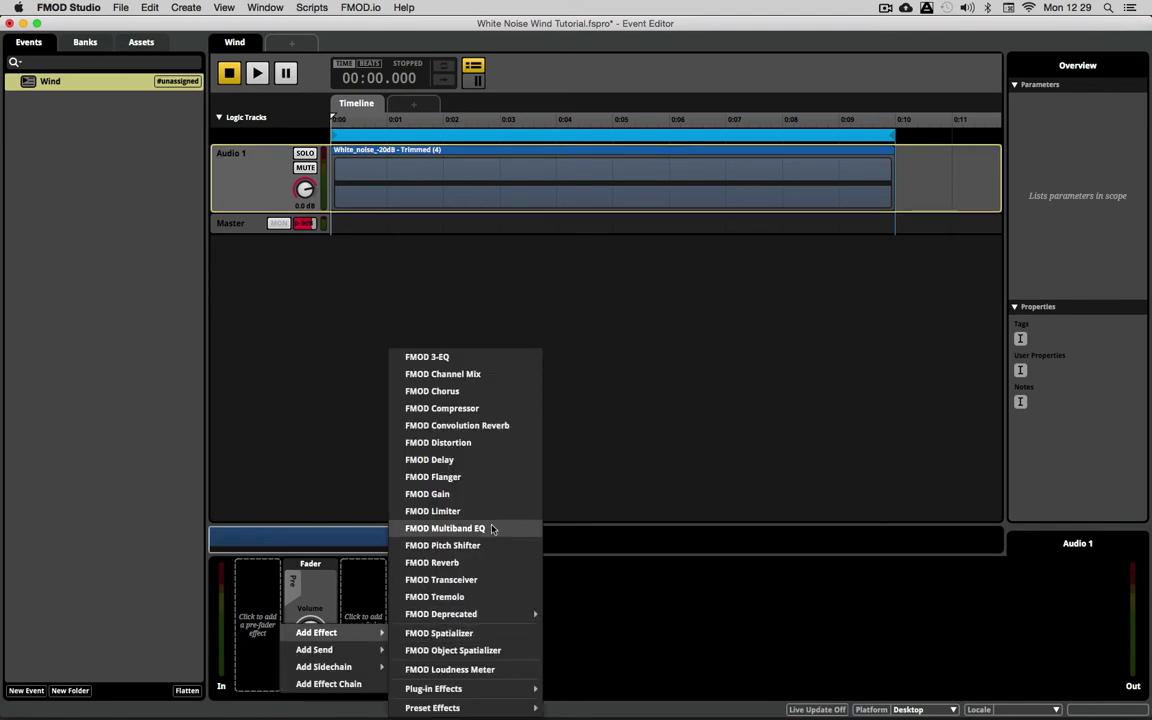
click(474, 529)
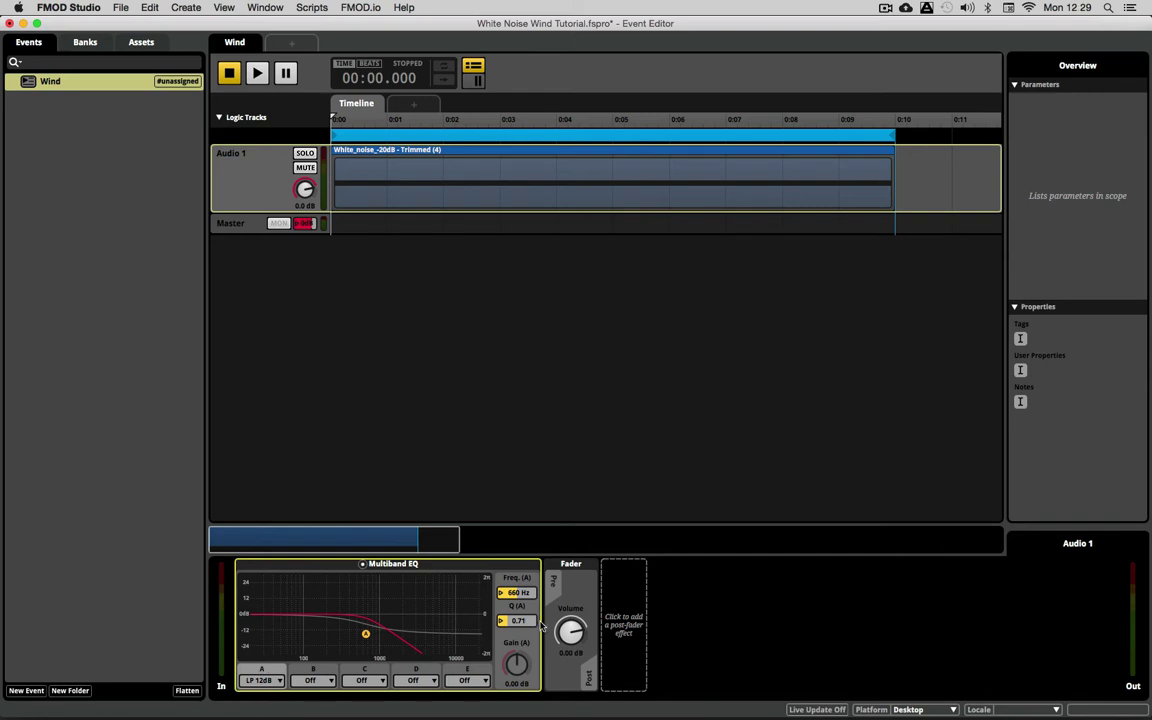
drag(365, 633, 481, 645)
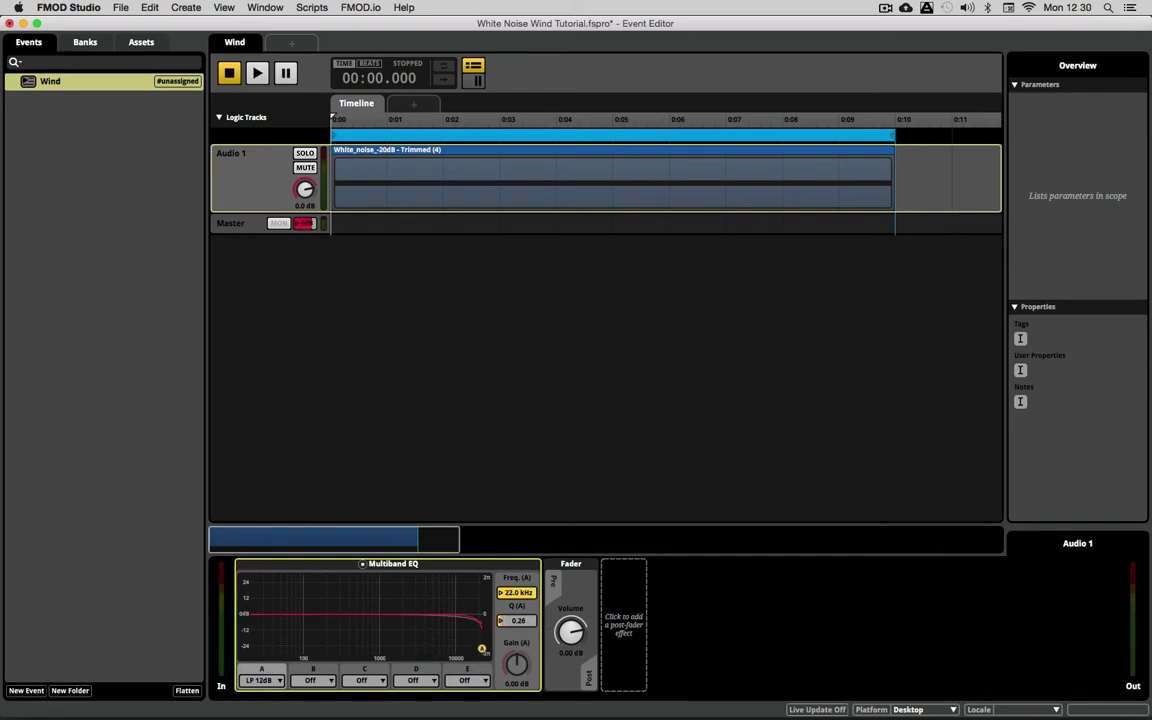
key(space)
drag(481, 649, 357, 649)
key(space)
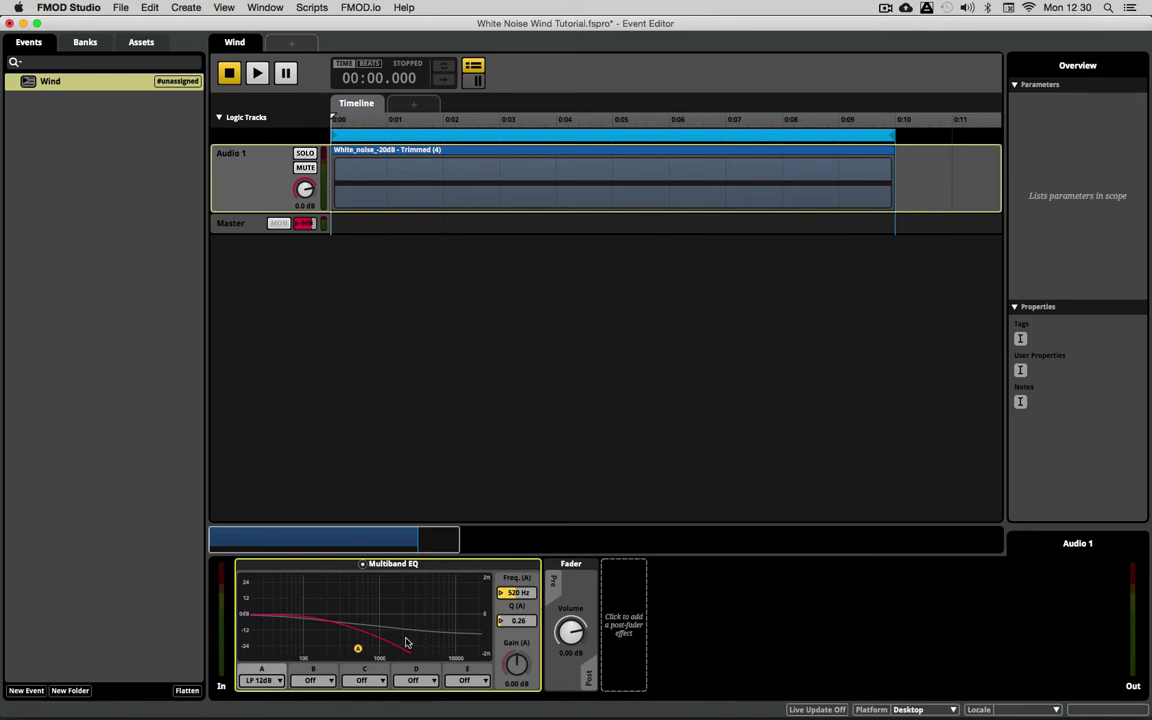
Add an LFO to band A's Freq., slowing it to 0.20 Hz at 28% depth during playback
right_click(513, 592)
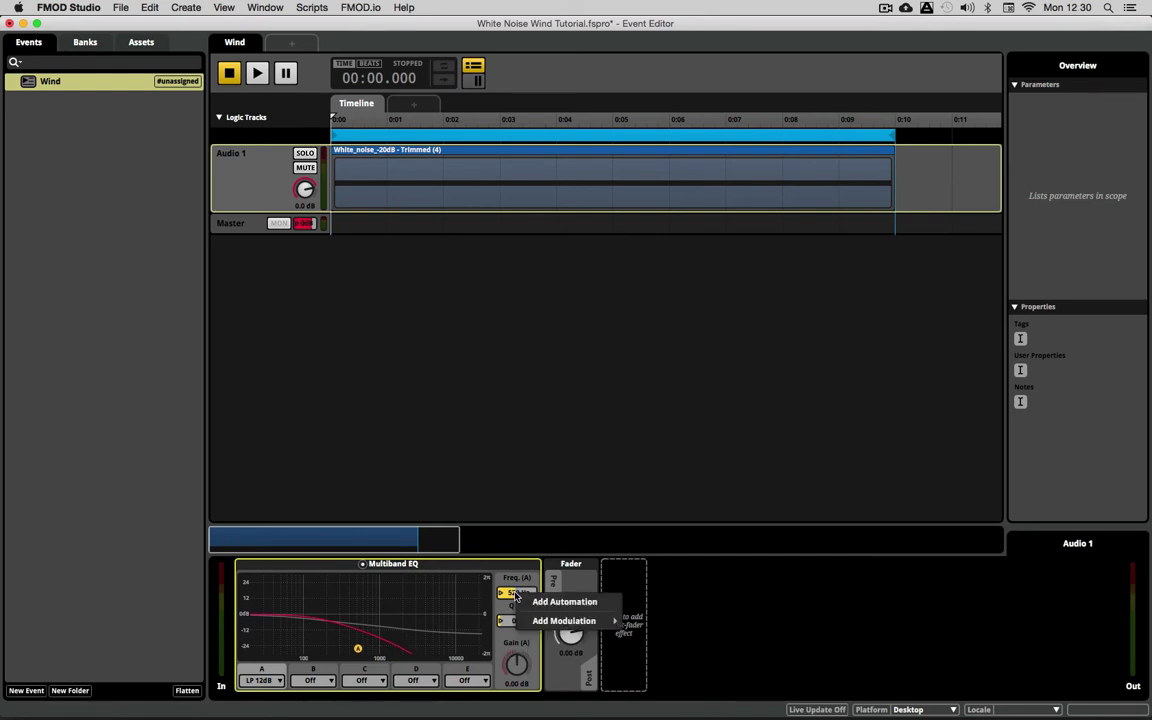
mouse_move(592, 622)
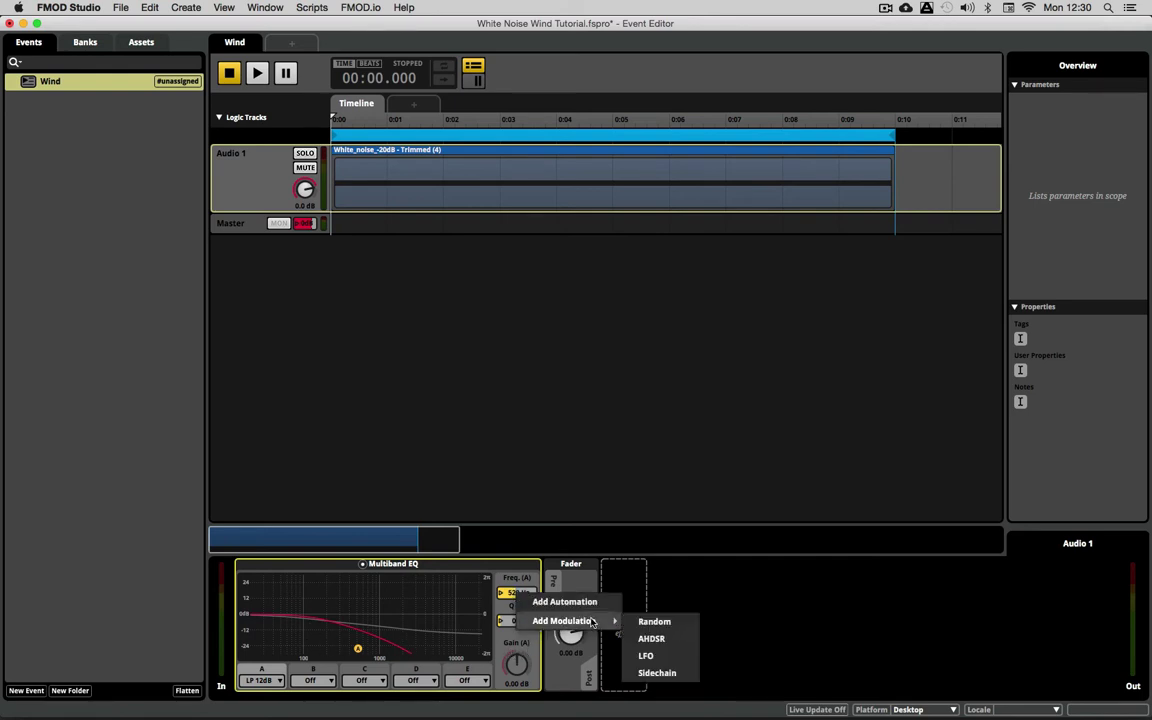
click(648, 656)
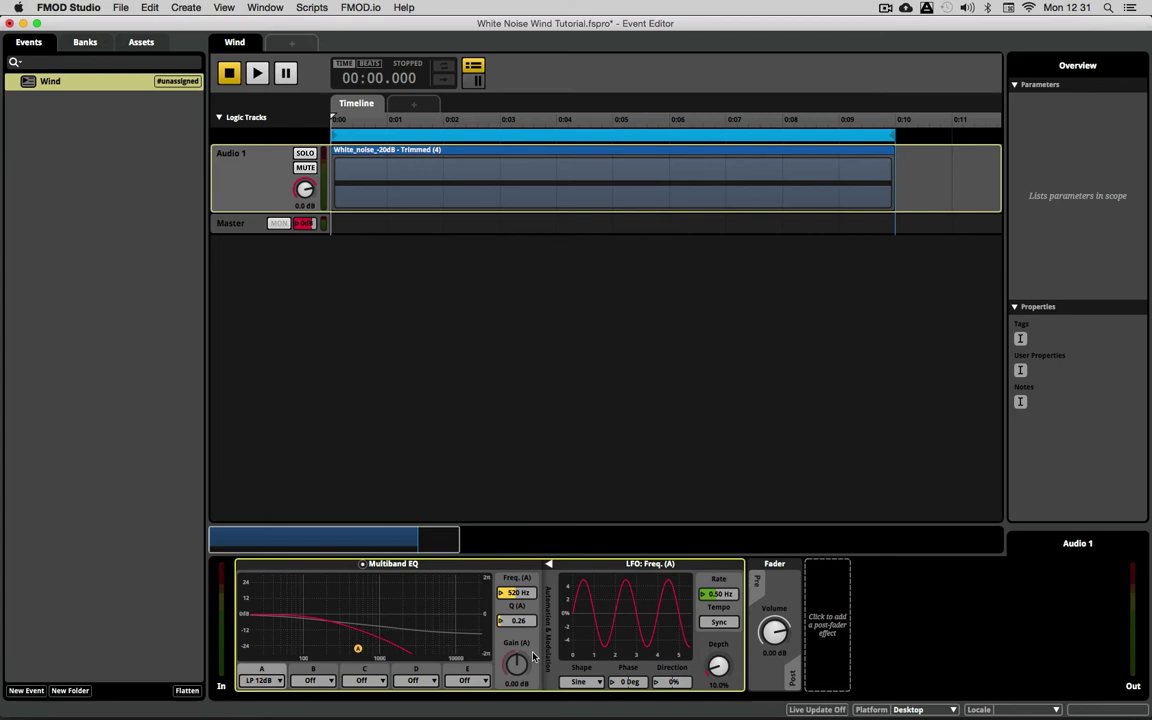
key(space)
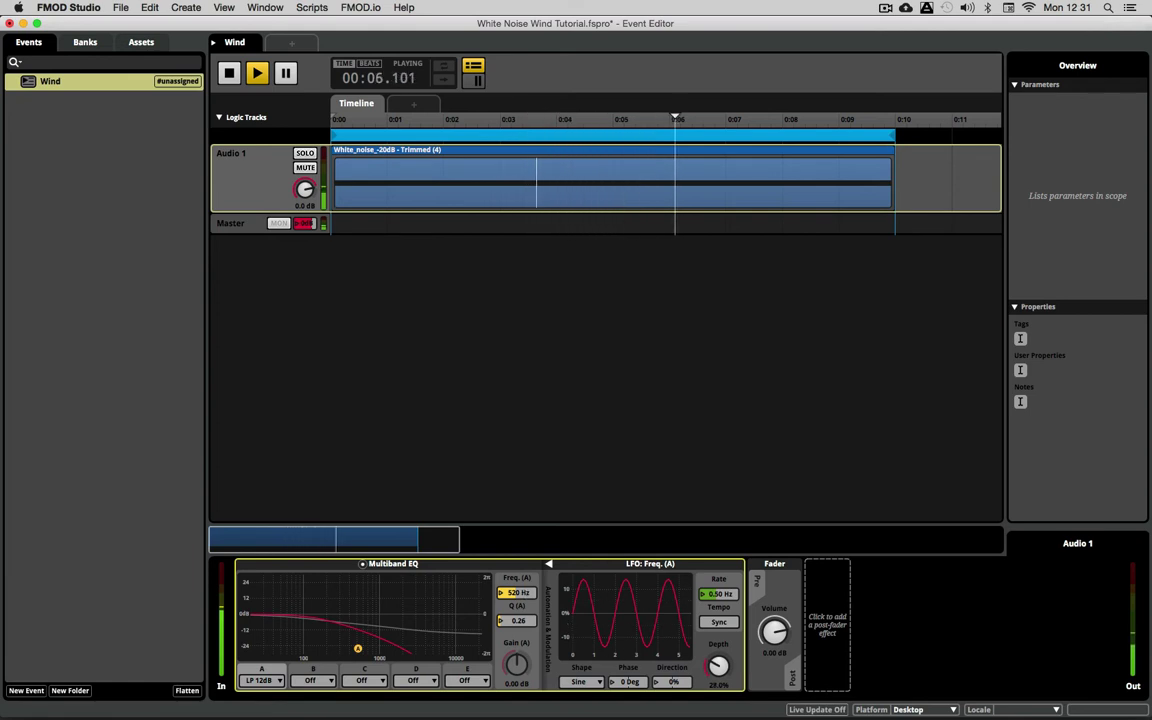
drag(718, 593, 718, 612)
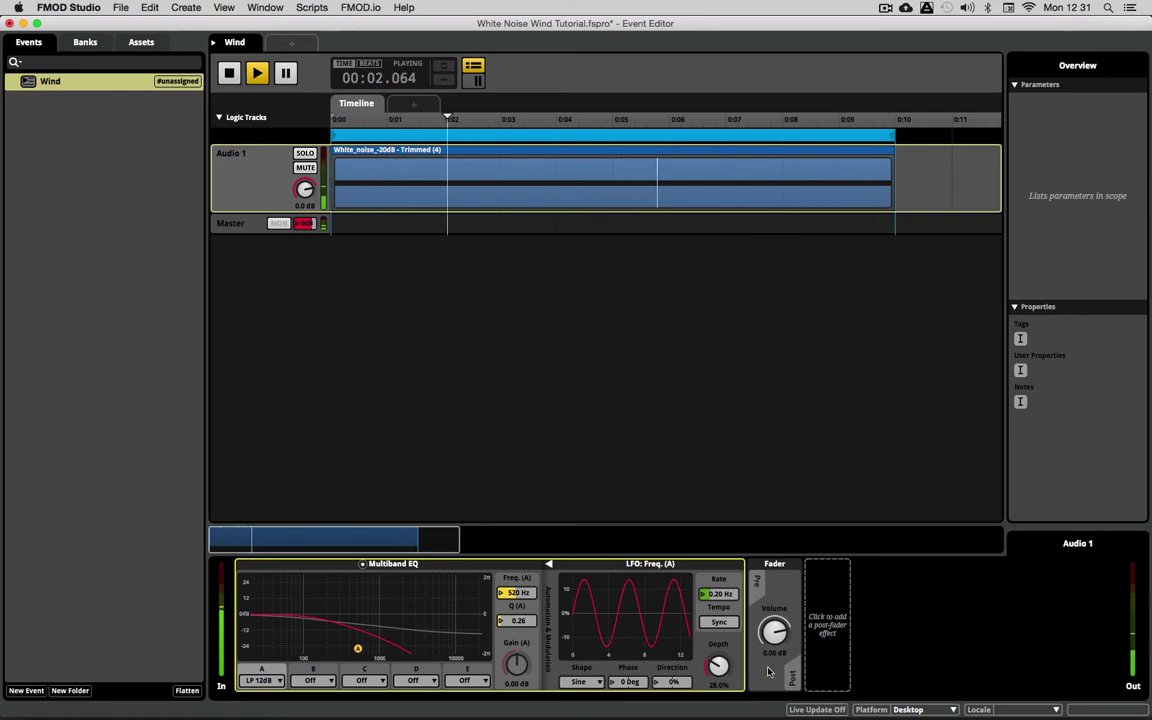
key(space)
click(594, 682)
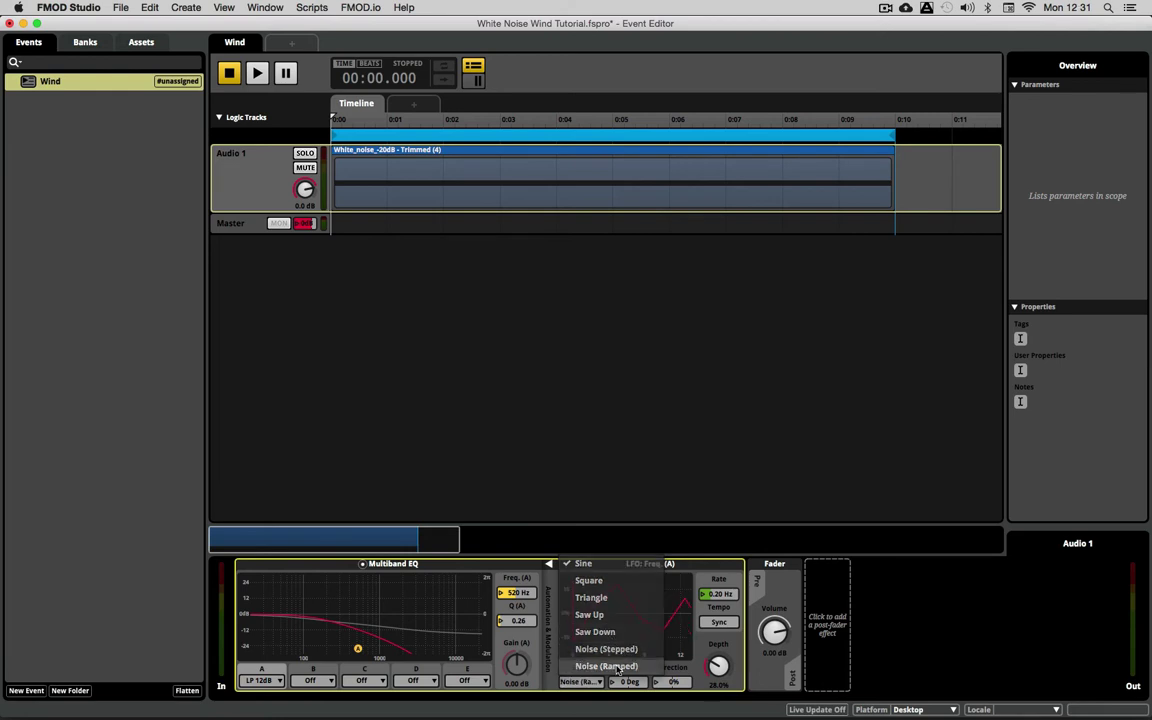
Switch the frequency LFO to Noise (Ramped) and raise its rate to 0.30 Hz while previewing
click(615, 666)
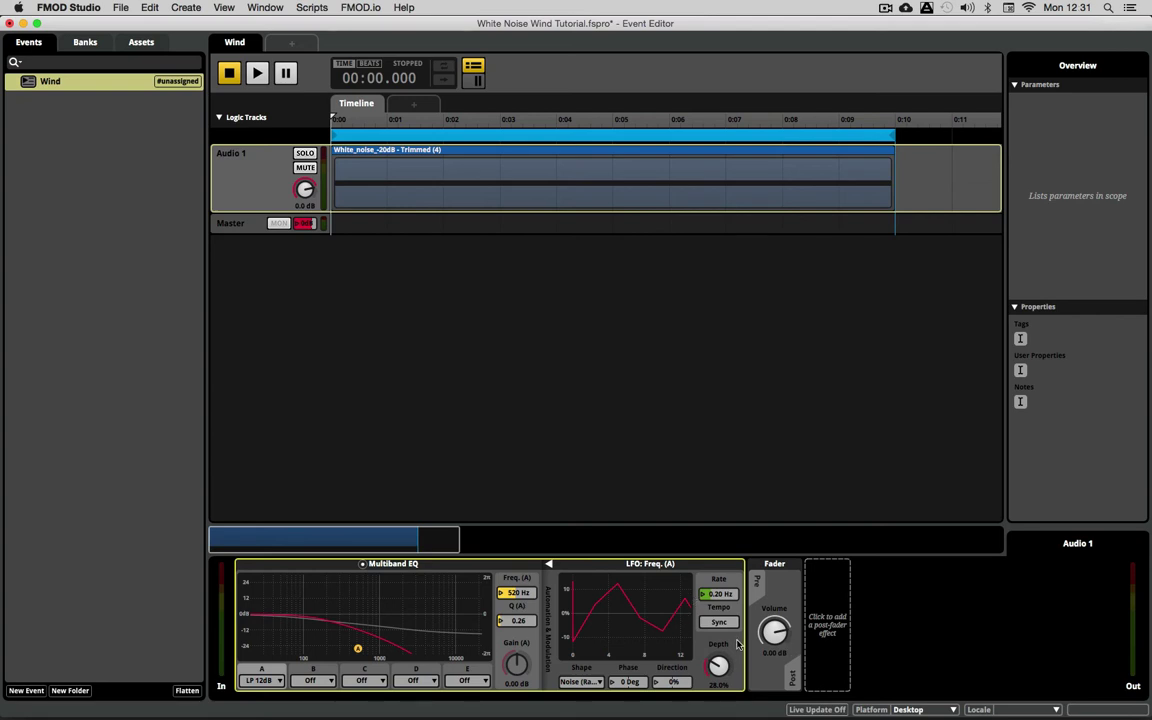
key(space)
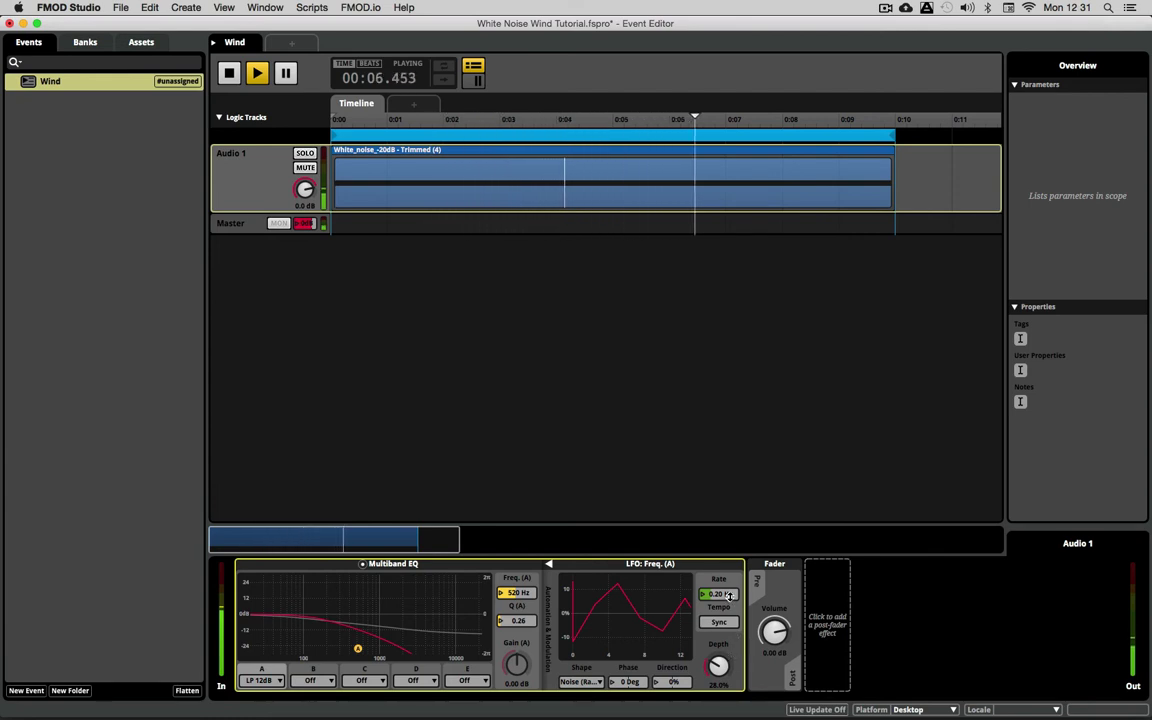
drag(719, 594, 719, 586)
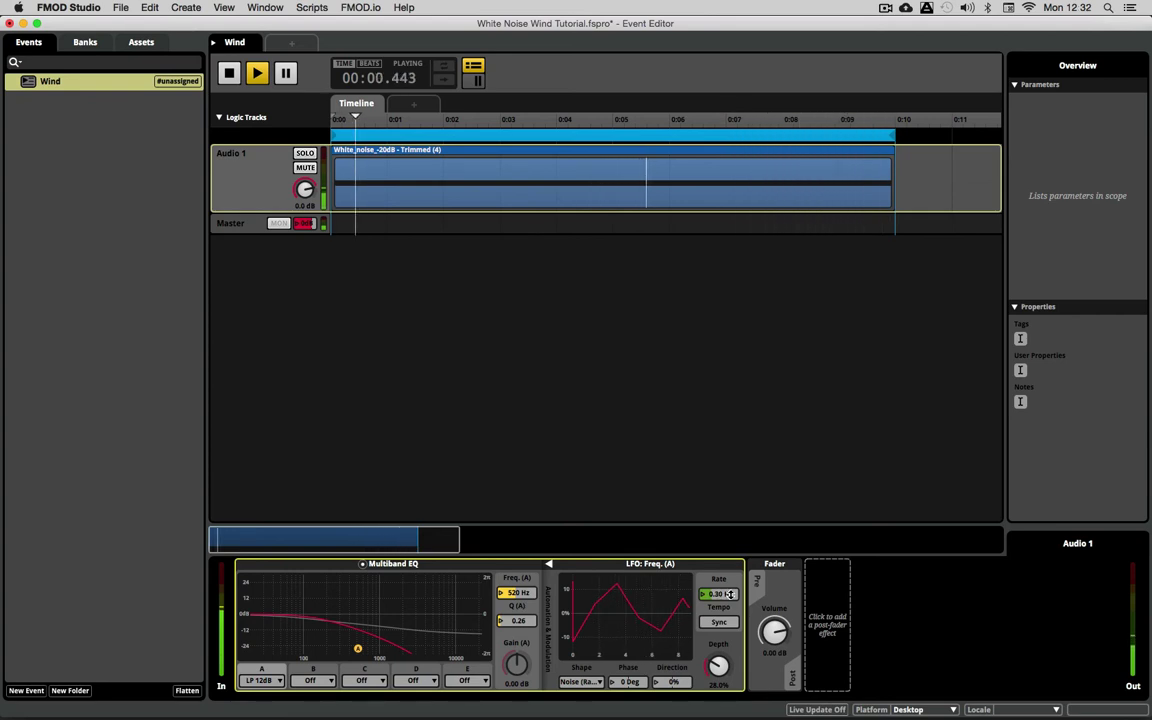
key(space)
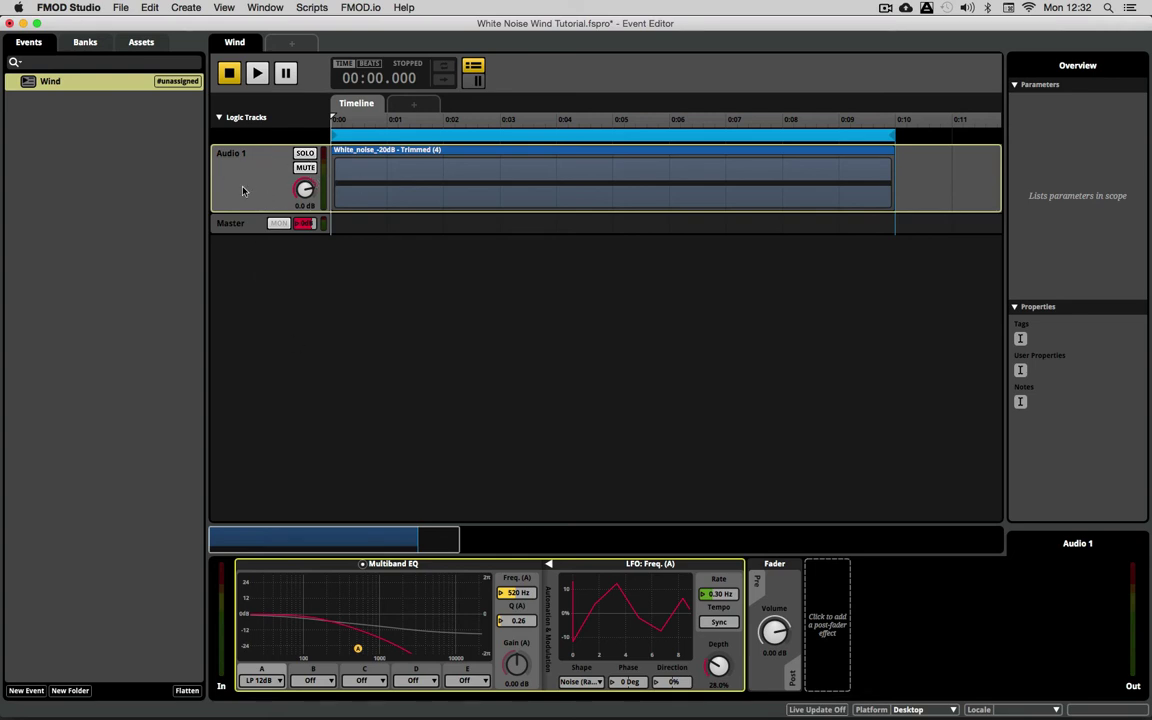
Add an LFO to Audio 1's volume with 15 dB depth, 0.22 Hz rate and Noise (Ramped) shape
right_click(306, 191)
mouse_move(365, 218)
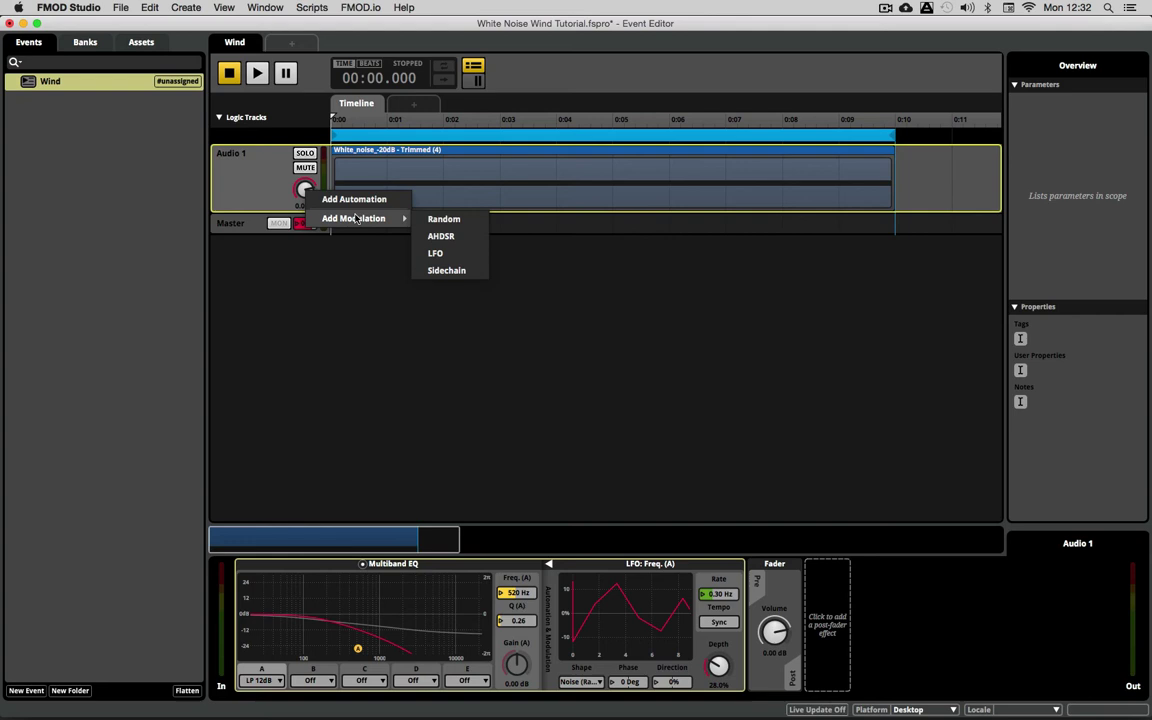
click(435, 253)
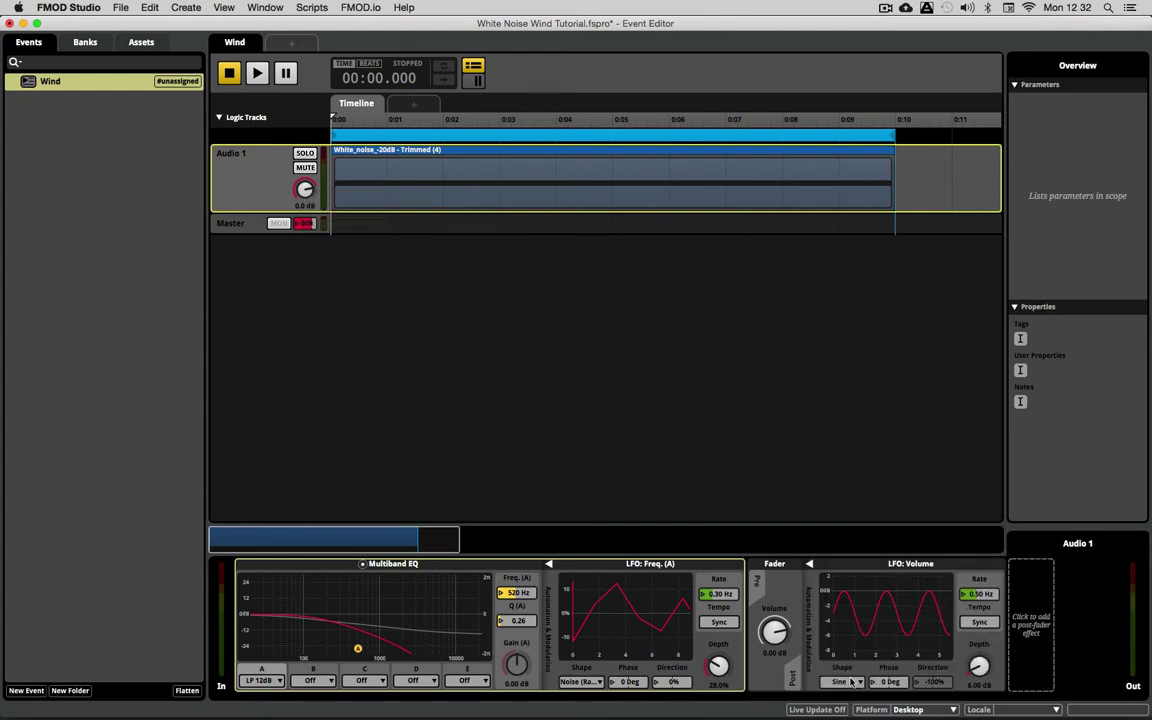
key(space)
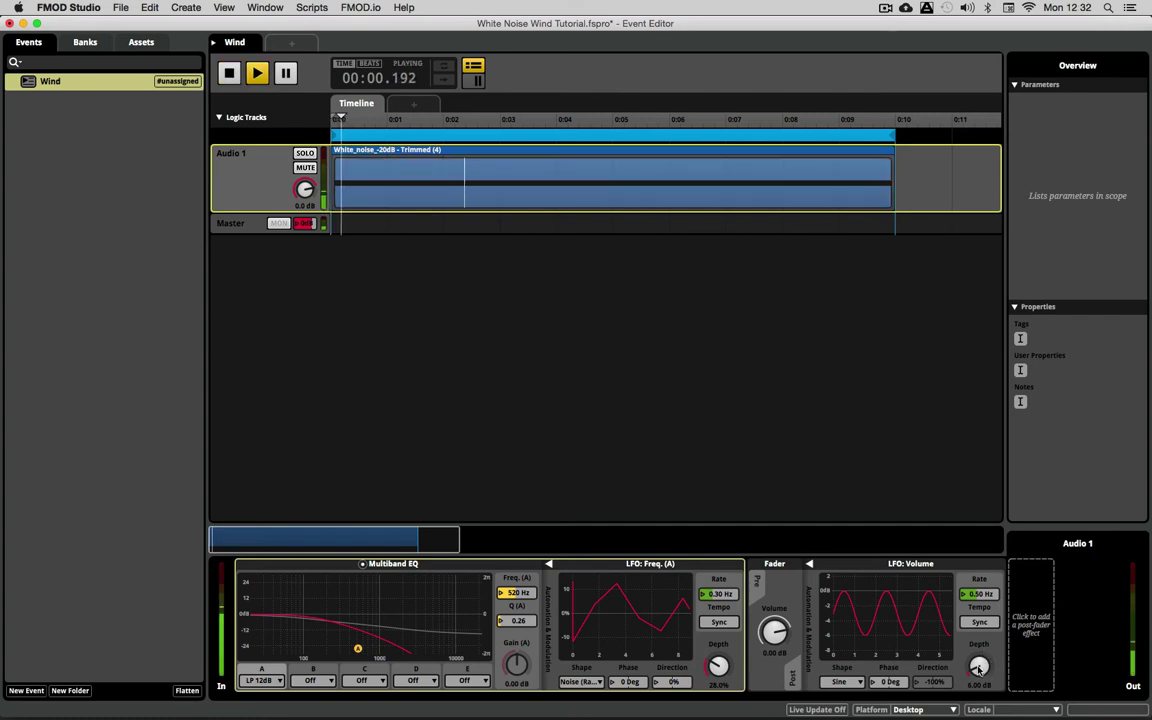
mouse_move(979, 668)
mouse_down()
mouse_move(979, 640)
mouse_move(979, 672)
mouse_up()
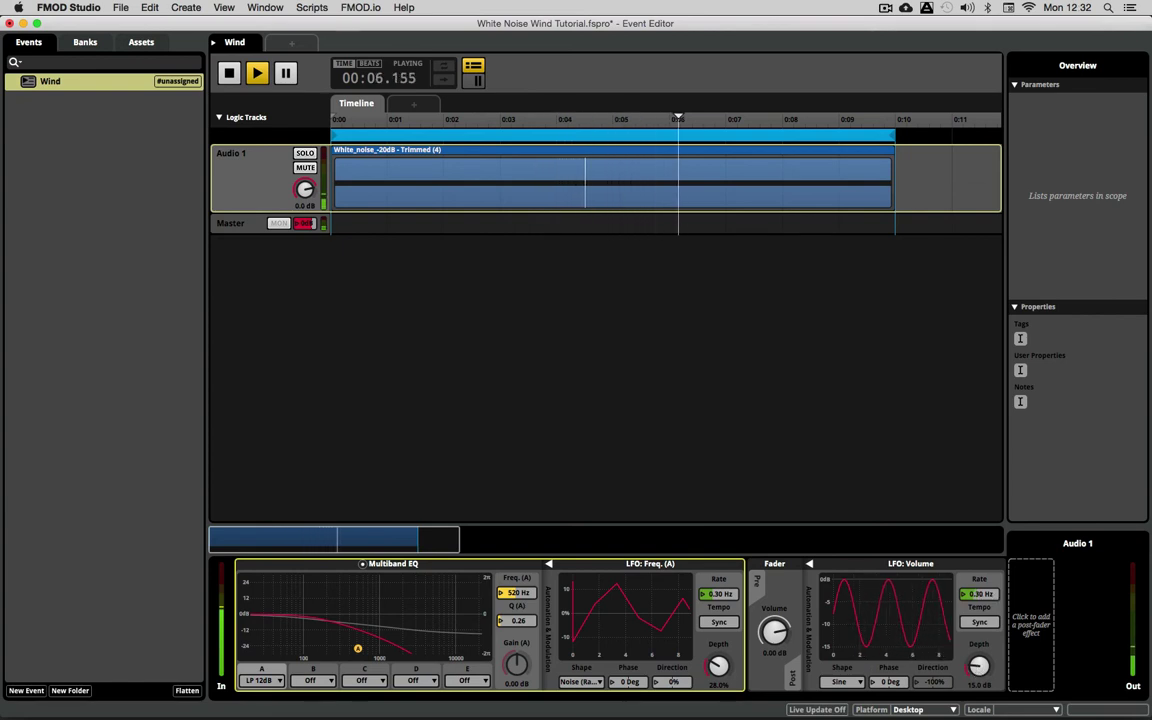
drag(980, 594, 980, 604)
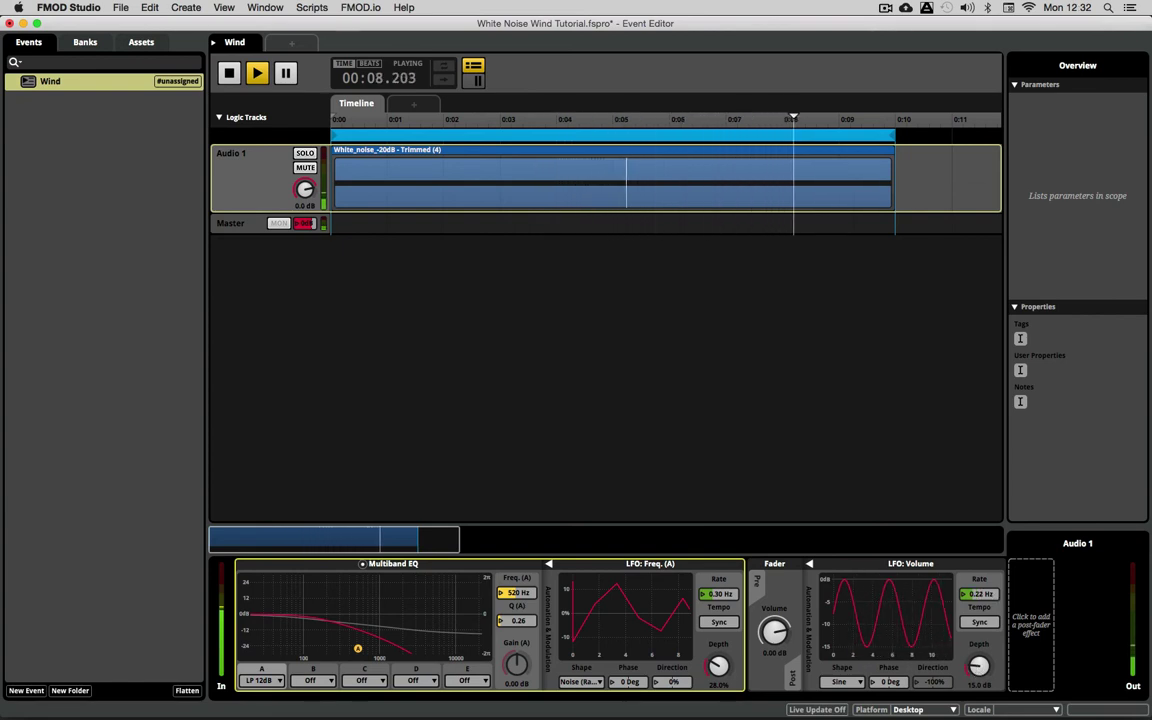
click(839, 681)
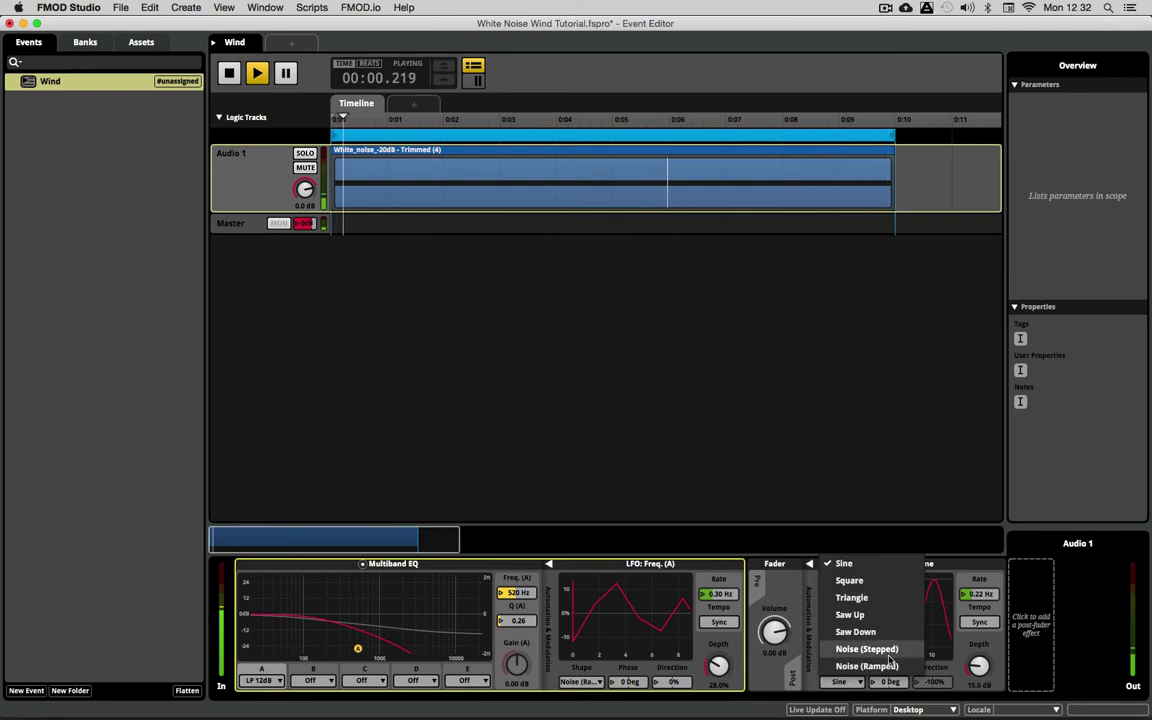
click(889, 652)
click(839, 681)
click(866, 666)
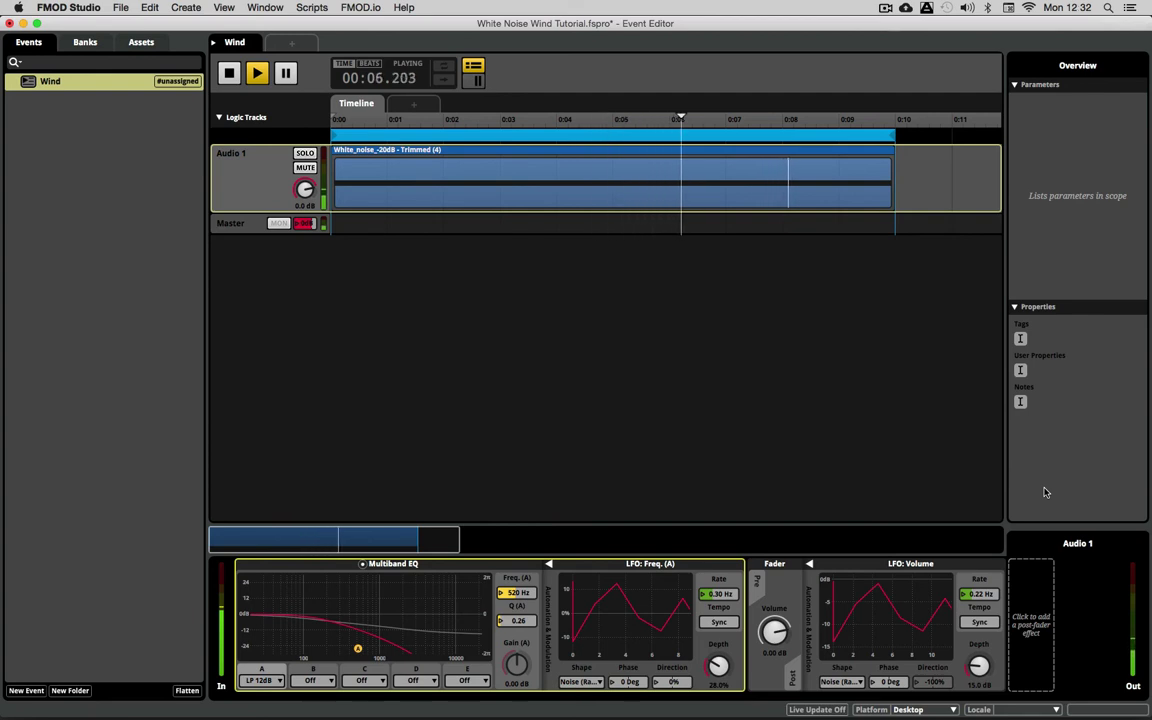
key(space)
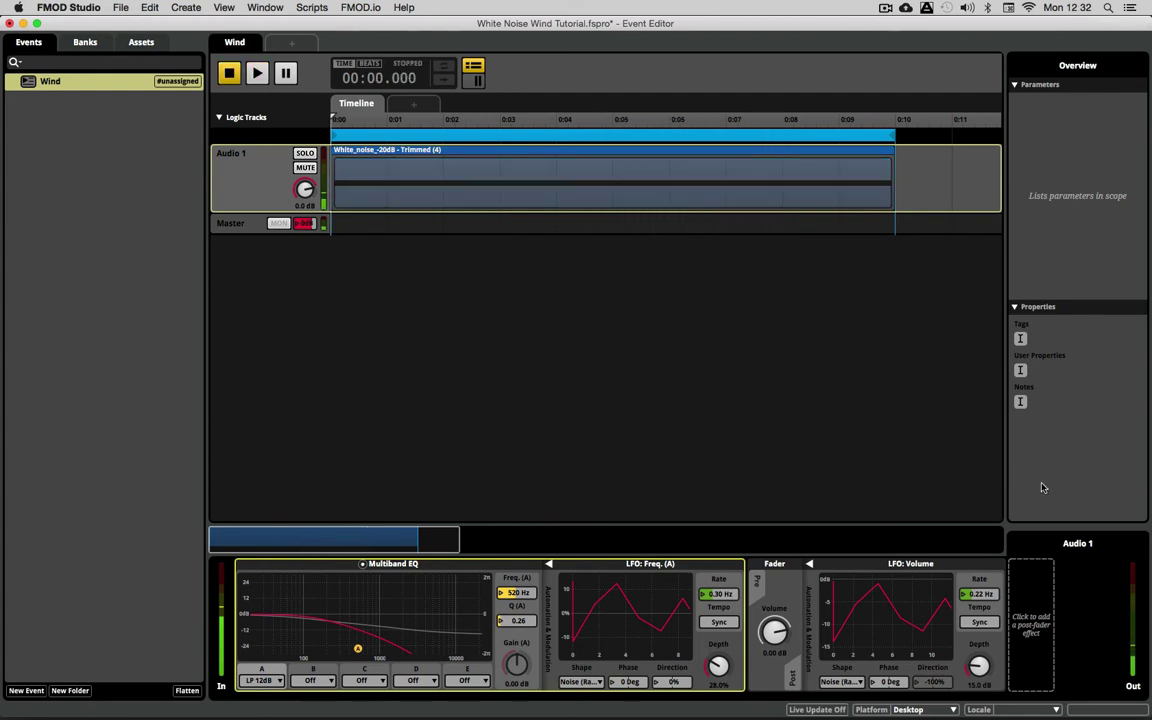
Rename the Audio 1 track to 'Main'
double_click(228, 154)
text(Main)
key(Return)
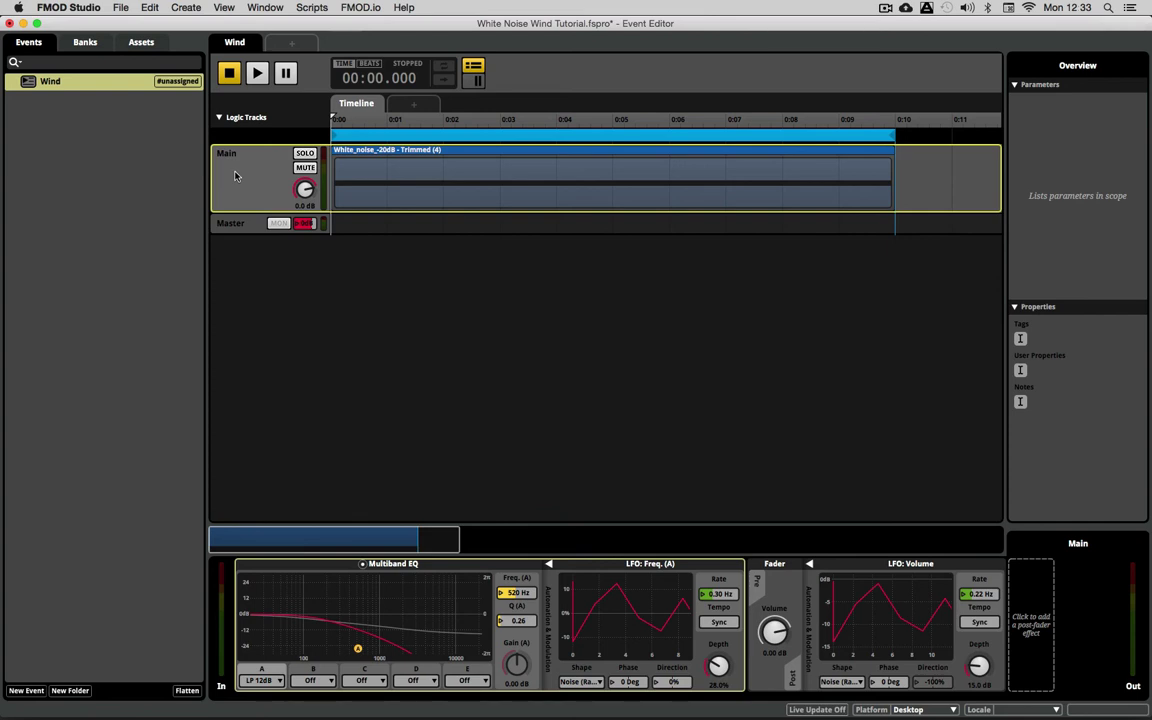
Add a new audio track and paste a copy of the white-noise instrument on it at 0:00
key(super+t)
click(368, 188)
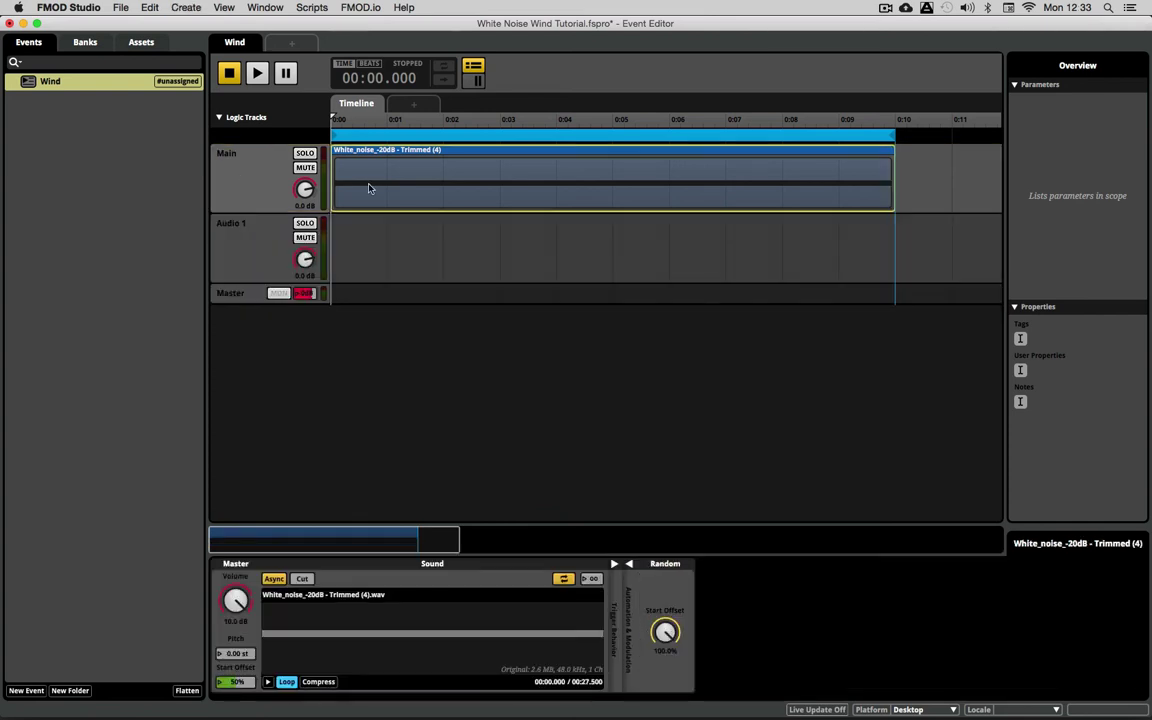
right_click(369, 186)
click(397, 248)
right_click(340, 248)
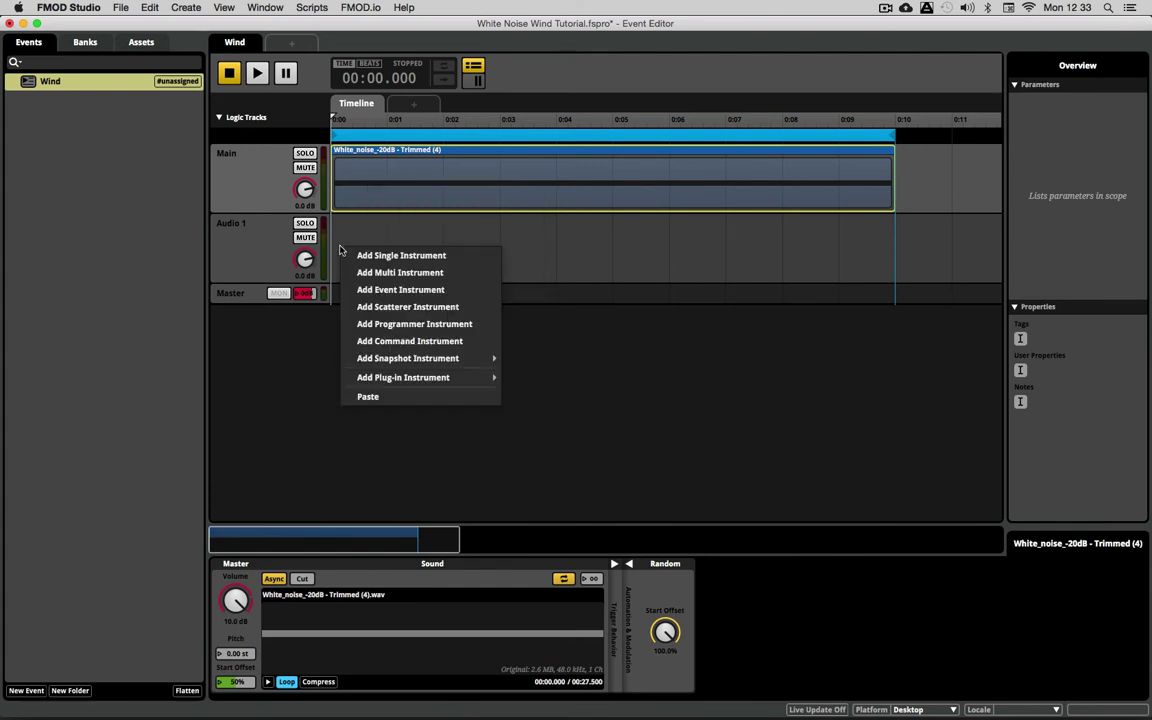
click(400, 394)
drag(455, 264, 285, 307)
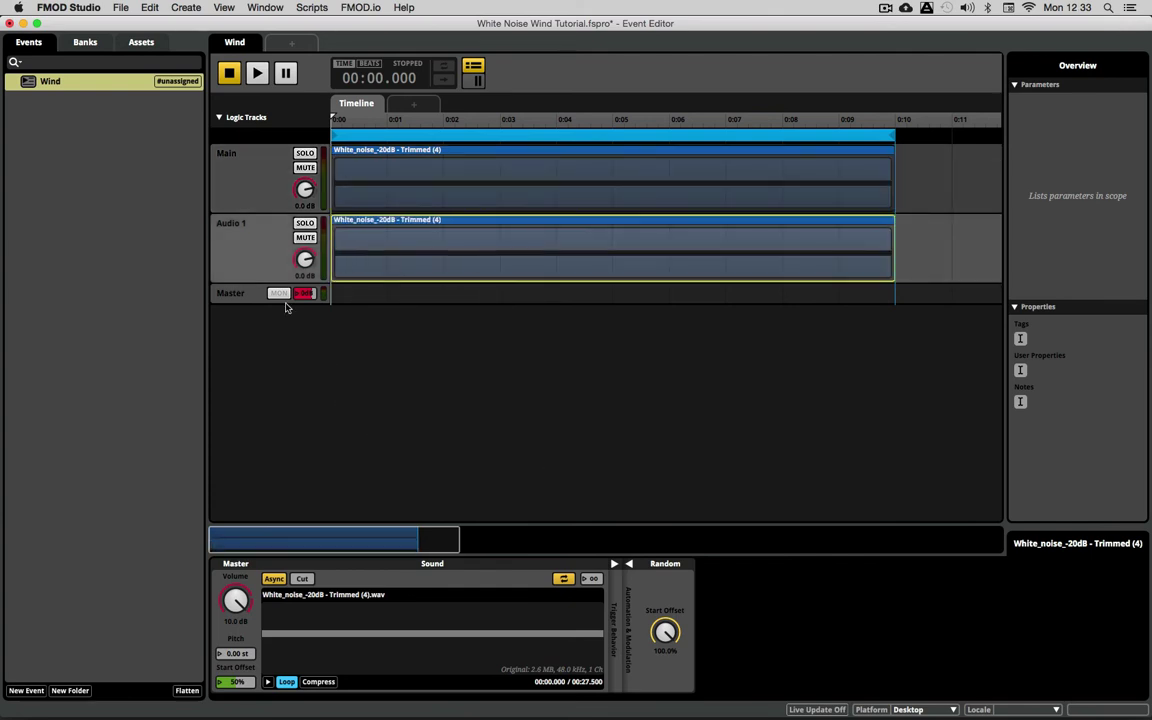
Rename the new track to 'Howling' and solo it
double_click(237, 224)
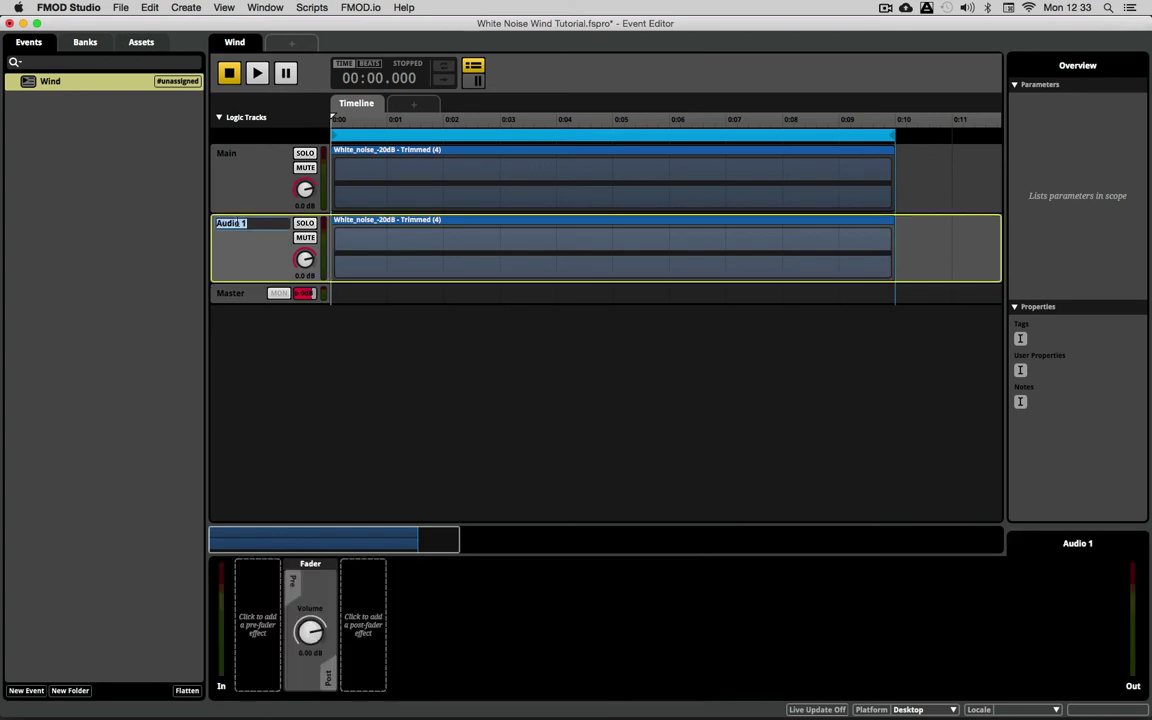
text(Howling)
key(Return)
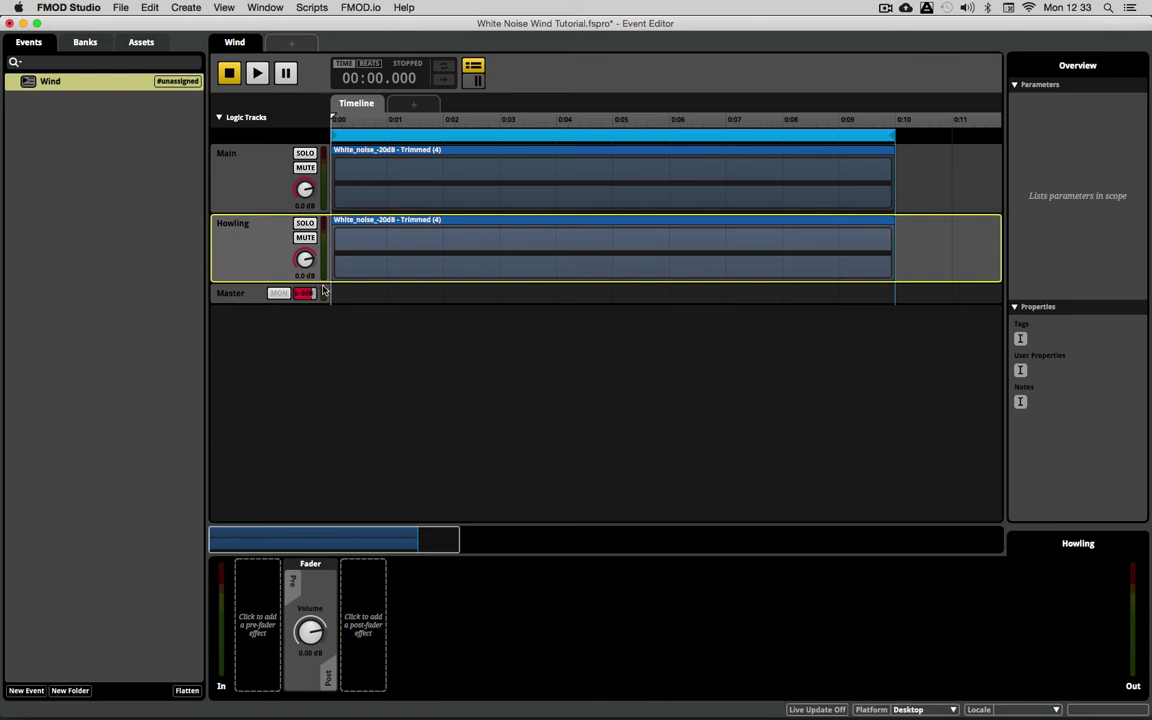
click(305, 223)
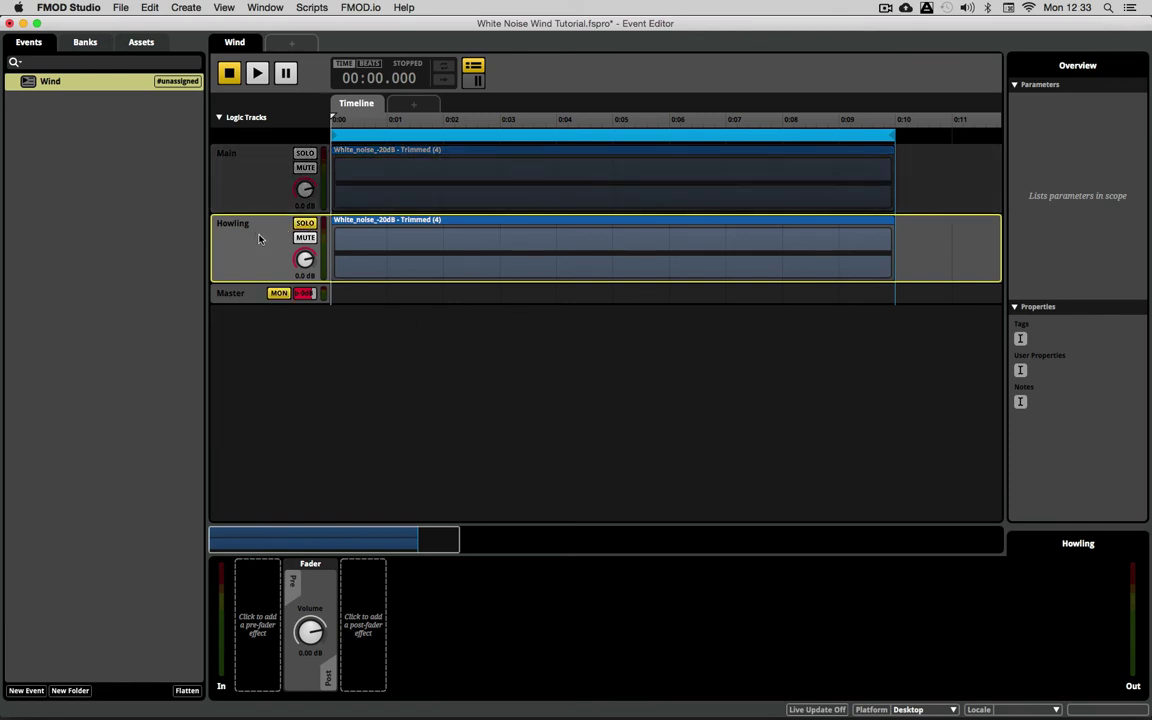
Add a pre-fader Multiband EQ to Howling, making band A a bandpass with Q 6.00 at 310 Hz
right_click(245, 640)
mouse_move(280, 646)
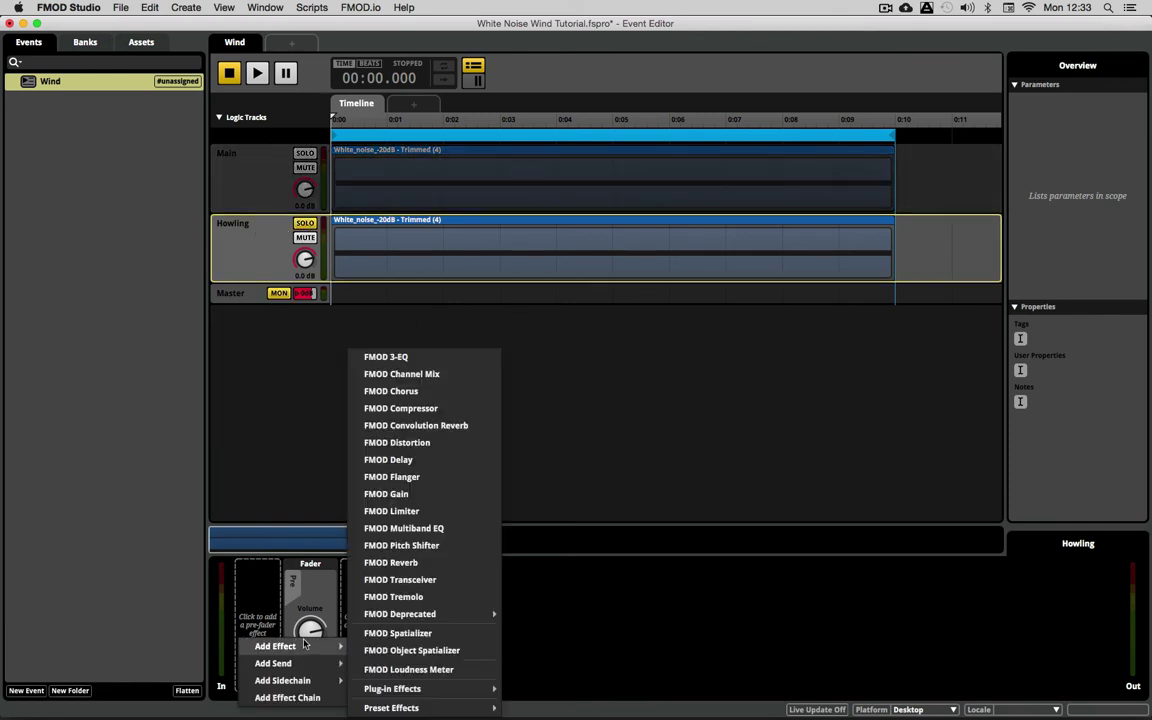
click(422, 528)
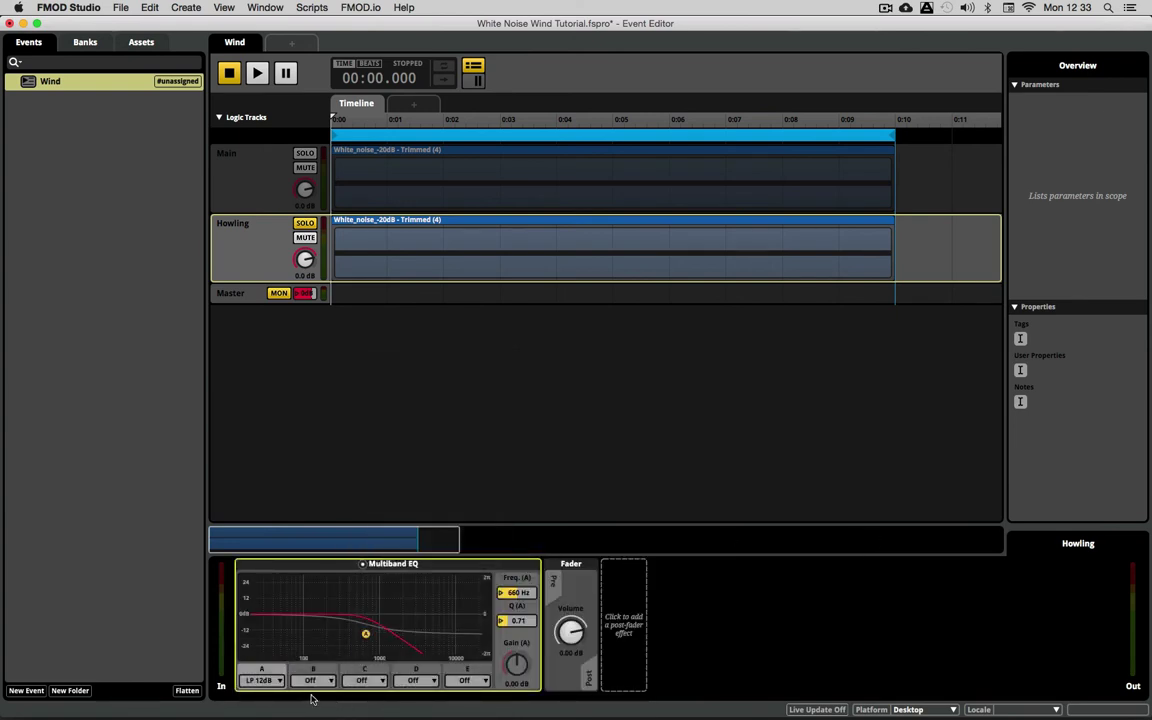
click(258, 681)
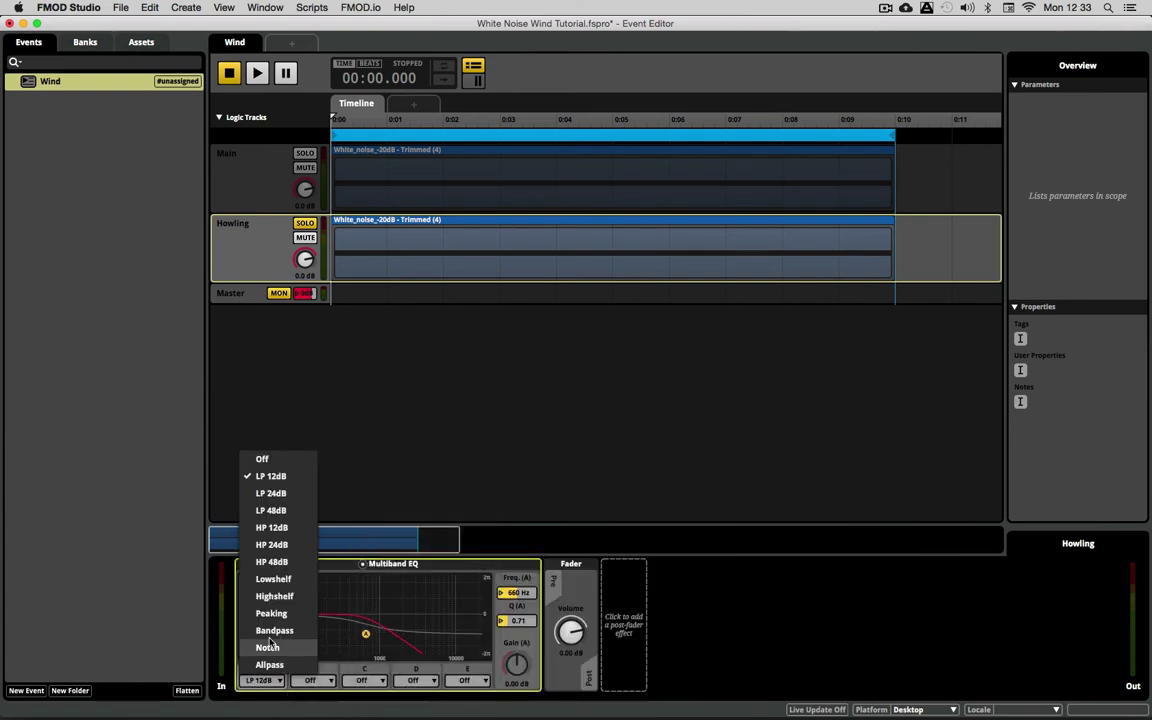
click(254, 573)
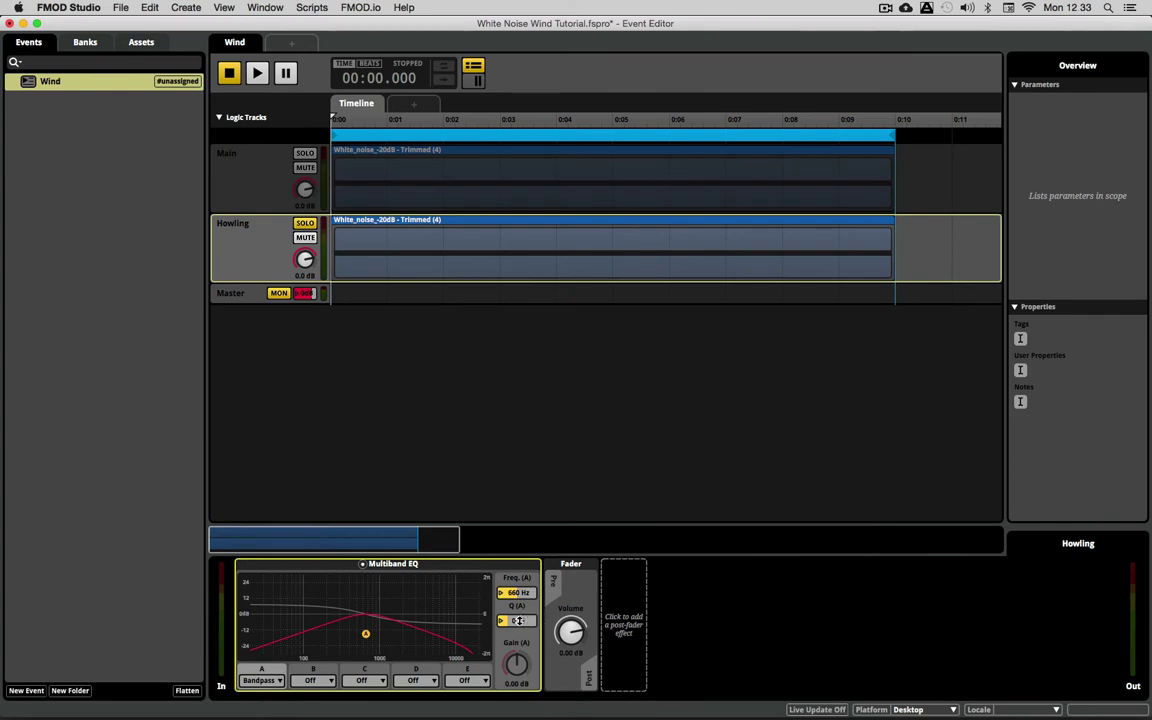
drag(517, 620, 517, 555)
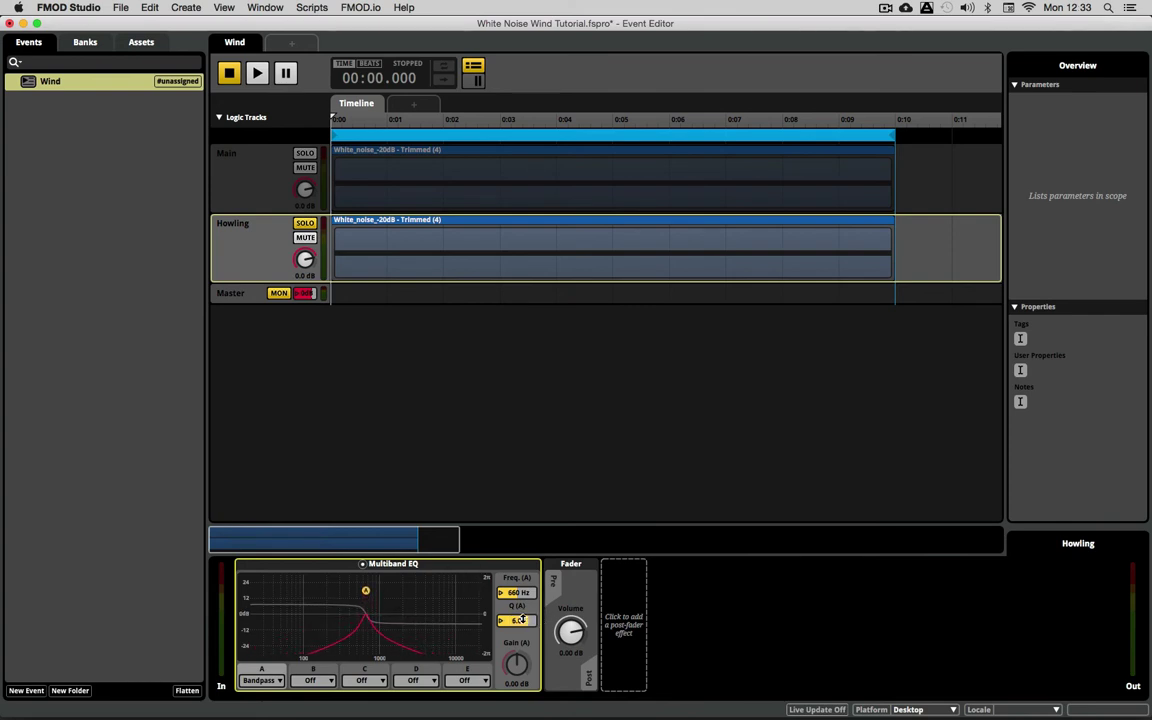
key(space)
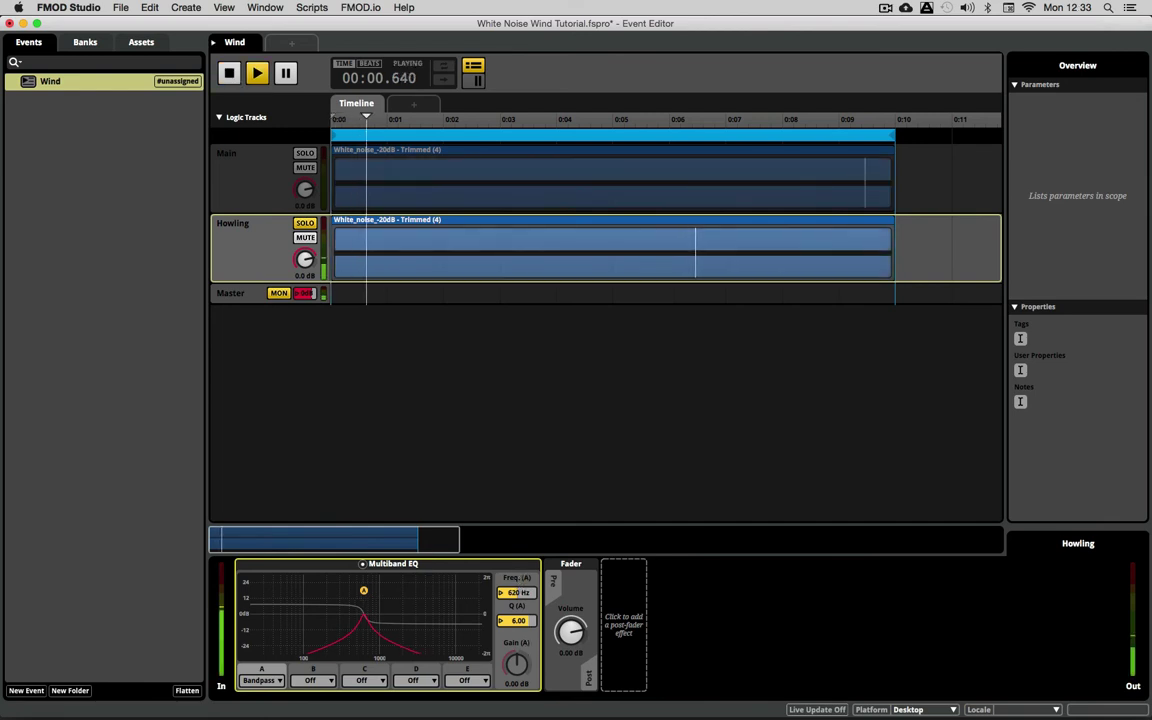
mouse_move(517, 592)
mouse_down()
mouse_move(517, 640)
mouse_move(517, 570)
mouse_move(517, 596)
mouse_up()
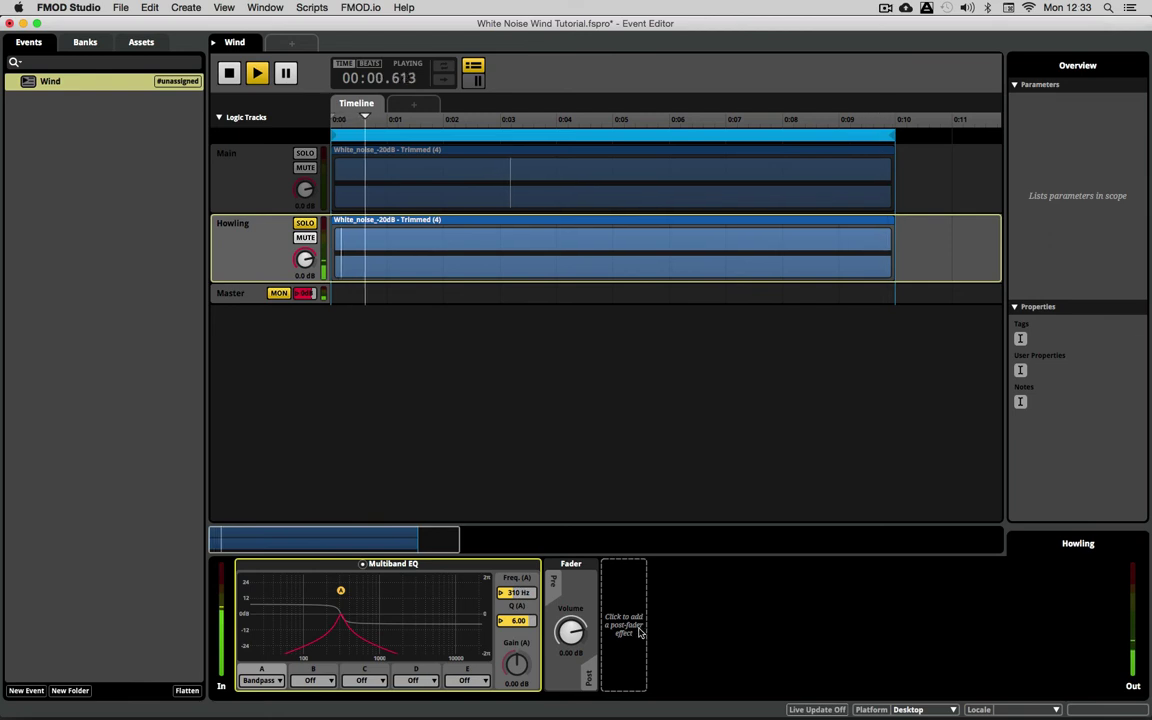
key(space)
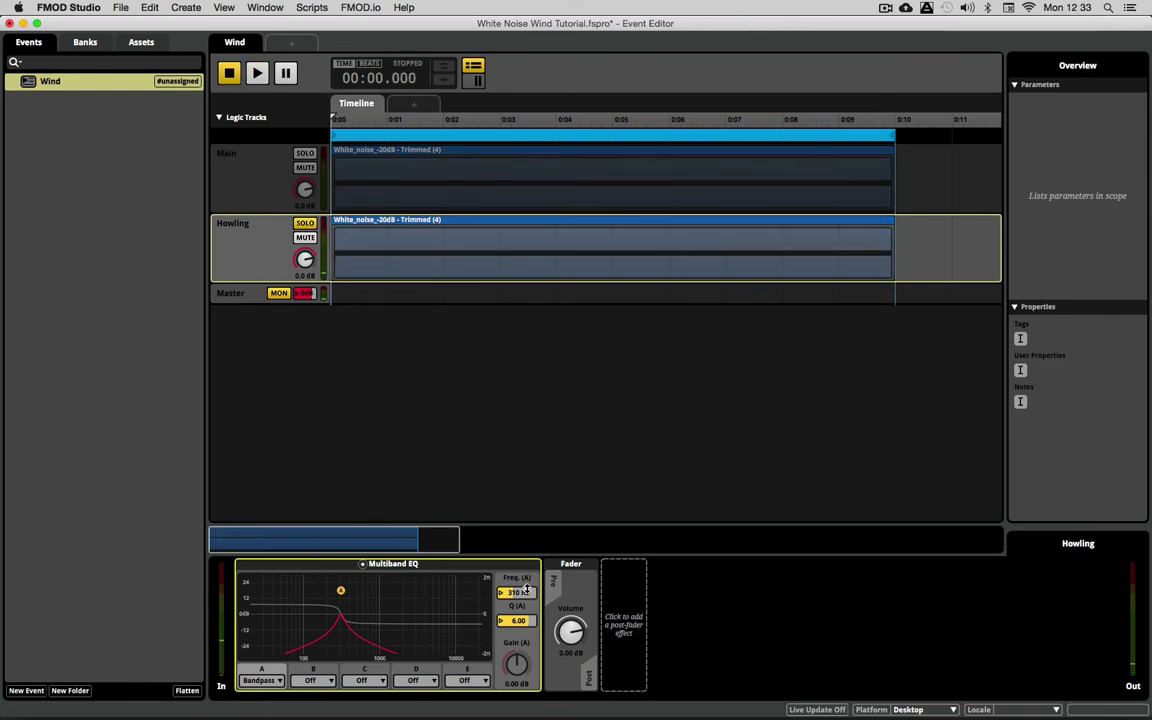
Add a Noise (Ramped) LFO at 0.32 Hz, 33.5% depth, to Howling's band A frequency
right_click(523, 591)
mouse_move(590, 618)
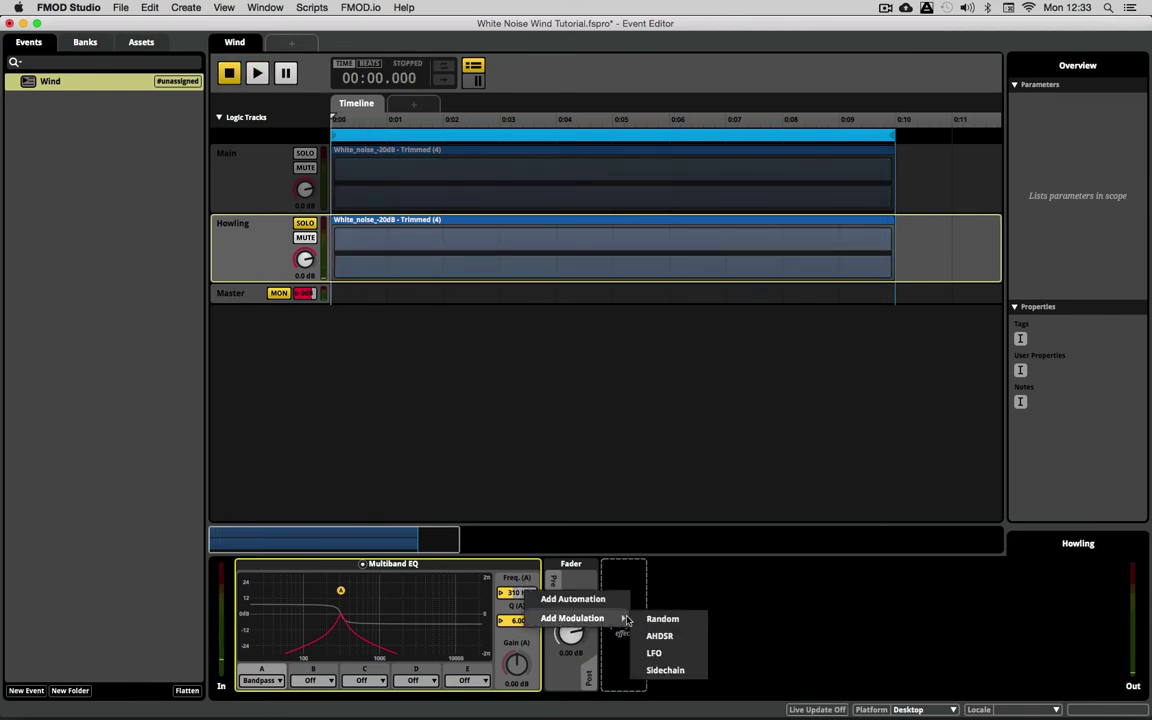
click(672, 655)
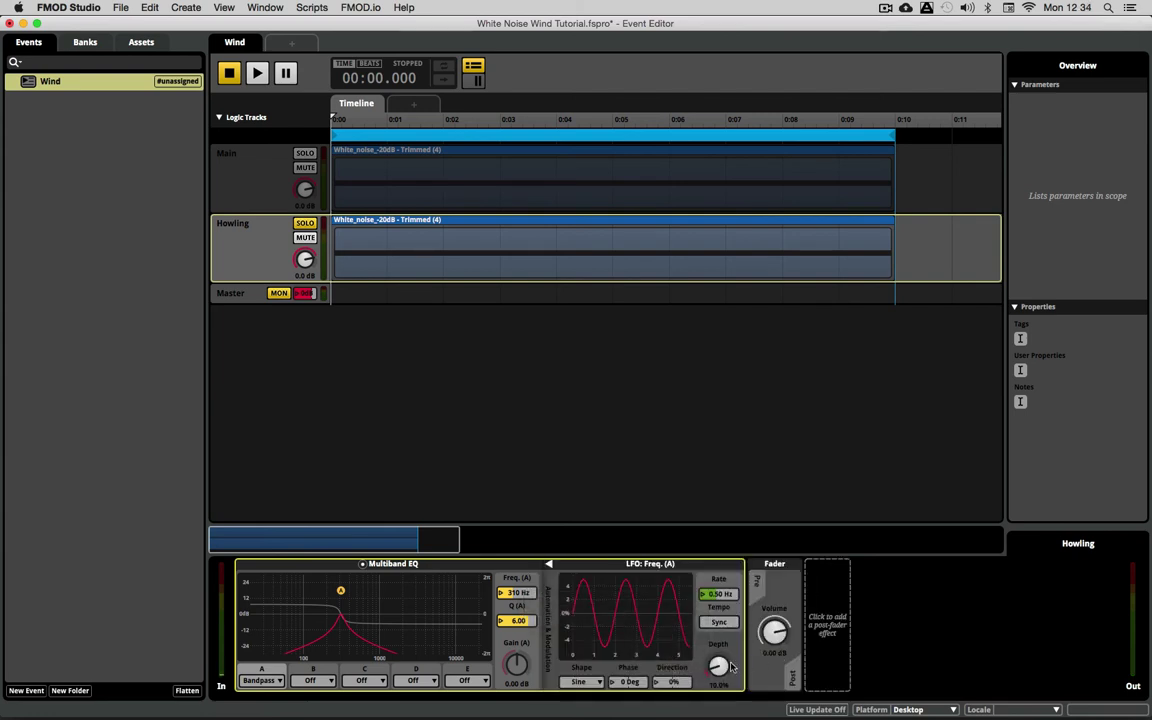
key(space)
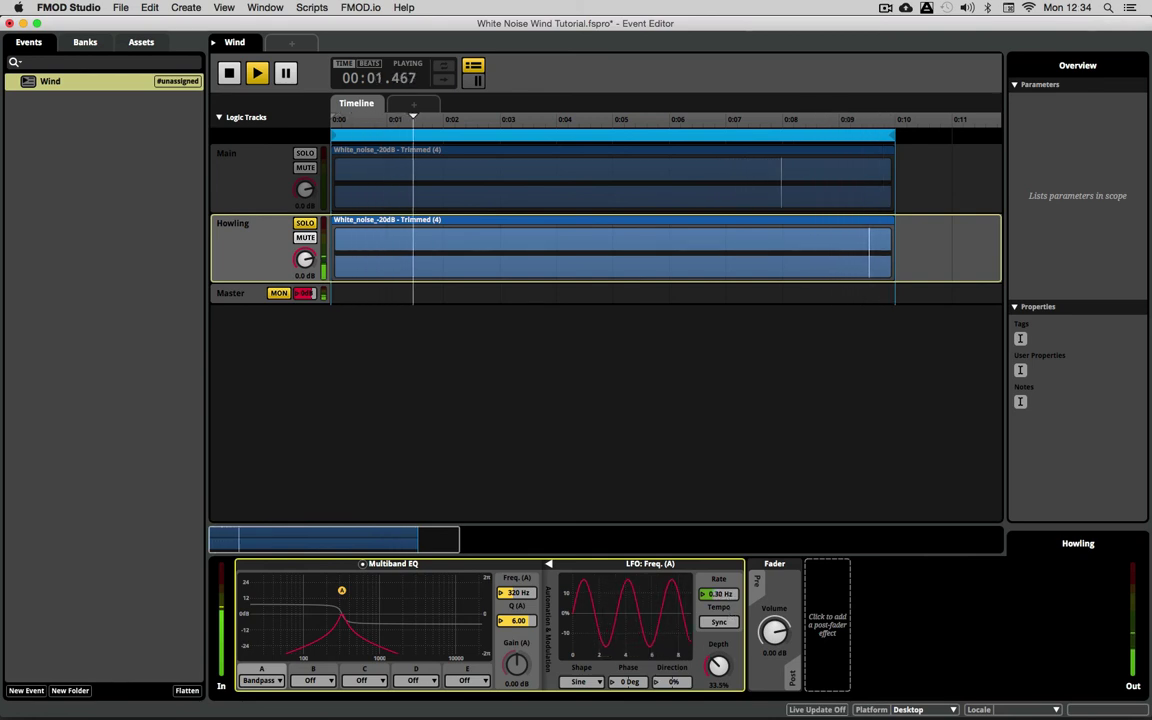
key(space)
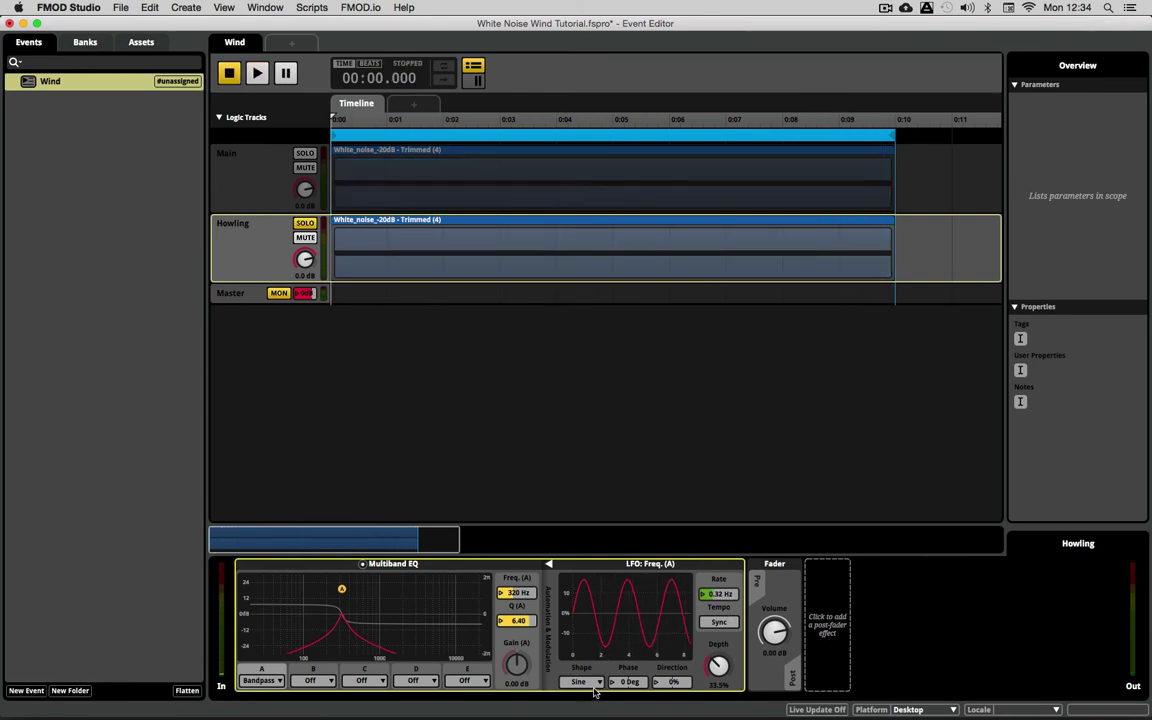
click(590, 682)
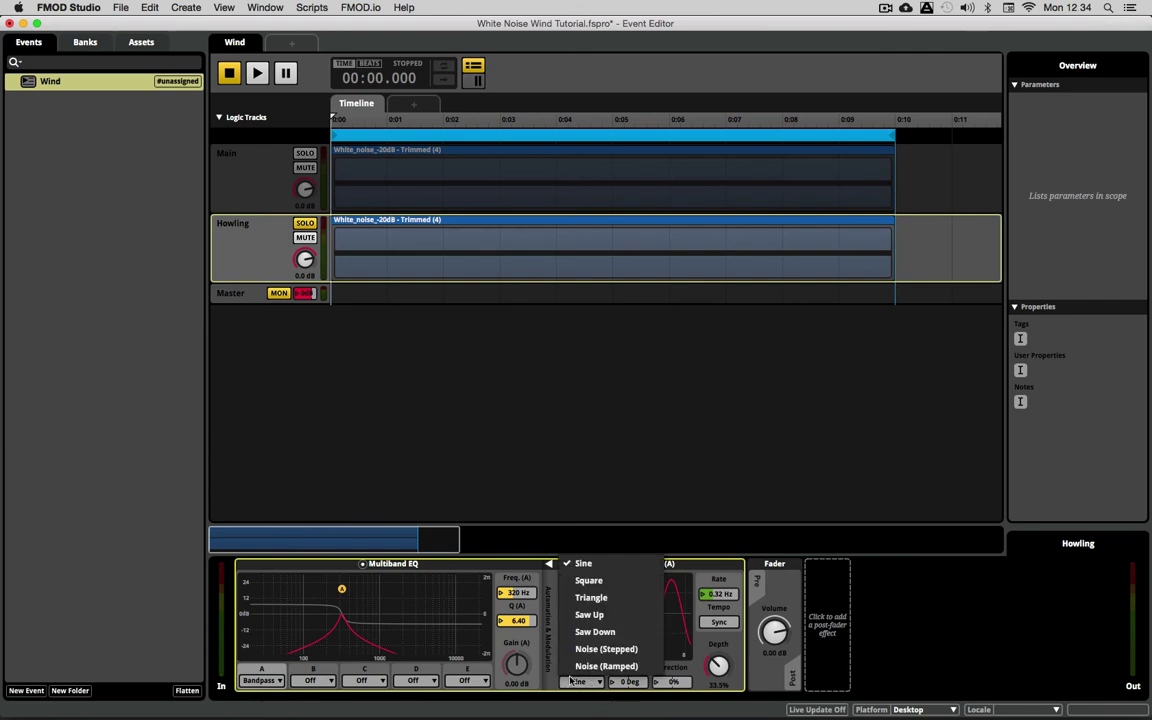
click(628, 666)
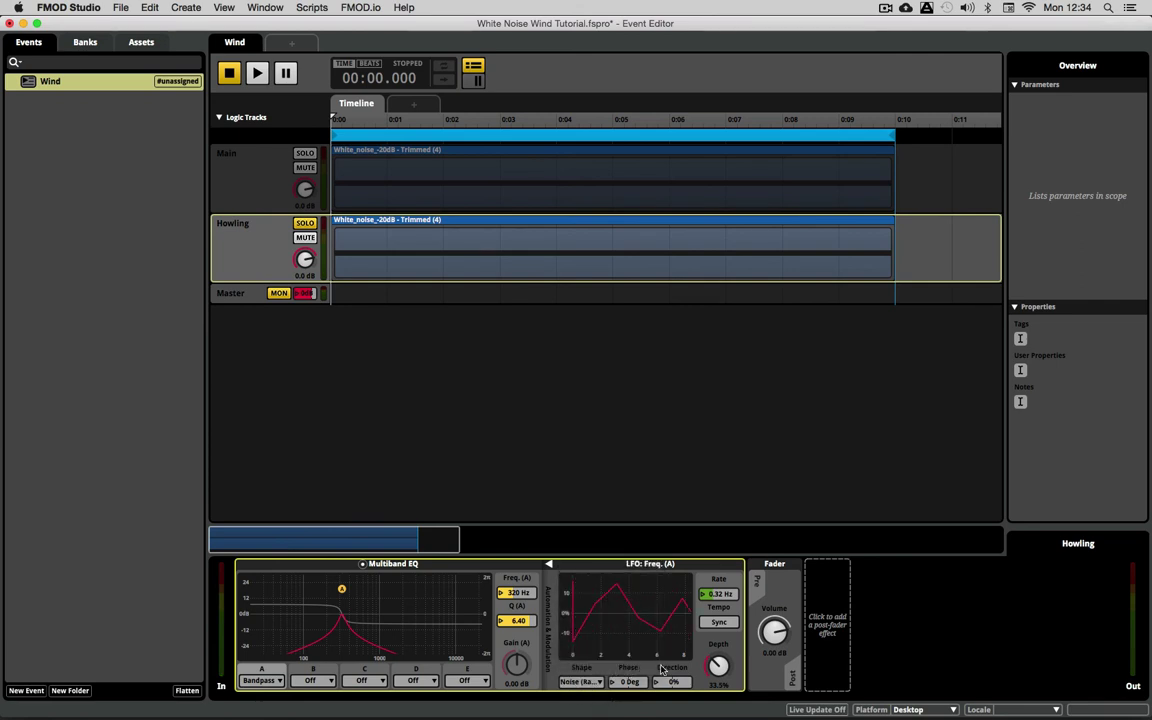
Add a Noise (Ramped) LFO to Howling's volume, at 0.36 Hz and 12.5 dB depth
right_click(311, 259)
mouse_move(380, 284)
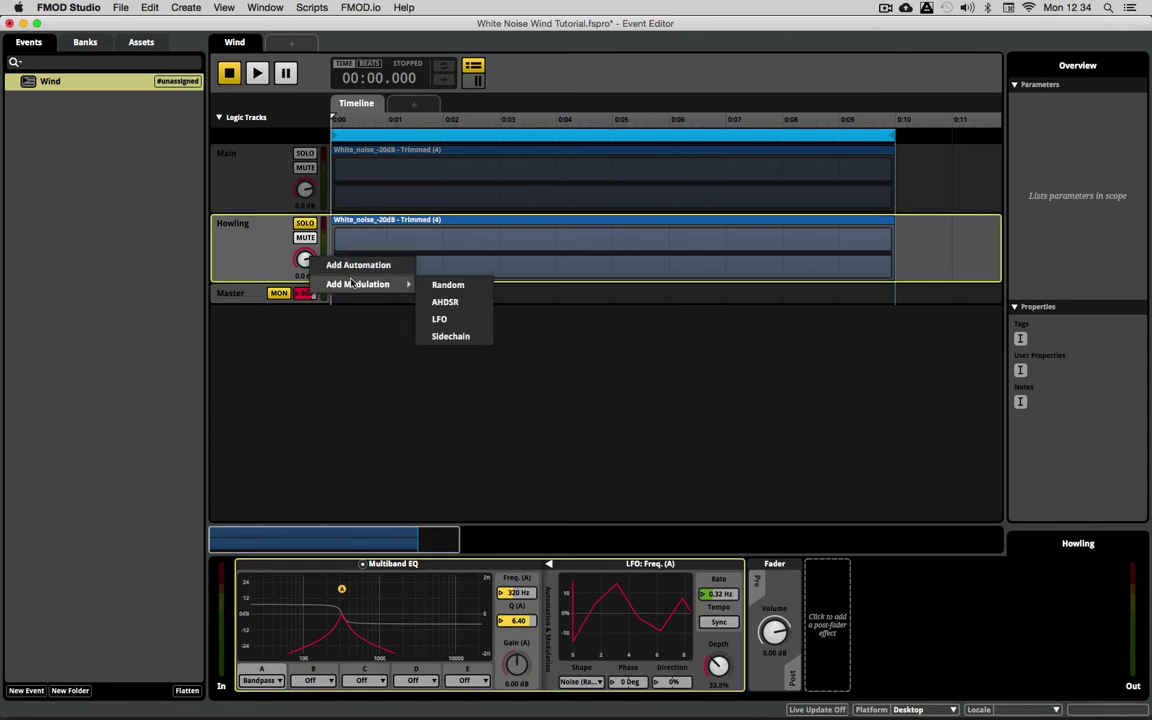
click(438, 319)
key(space)
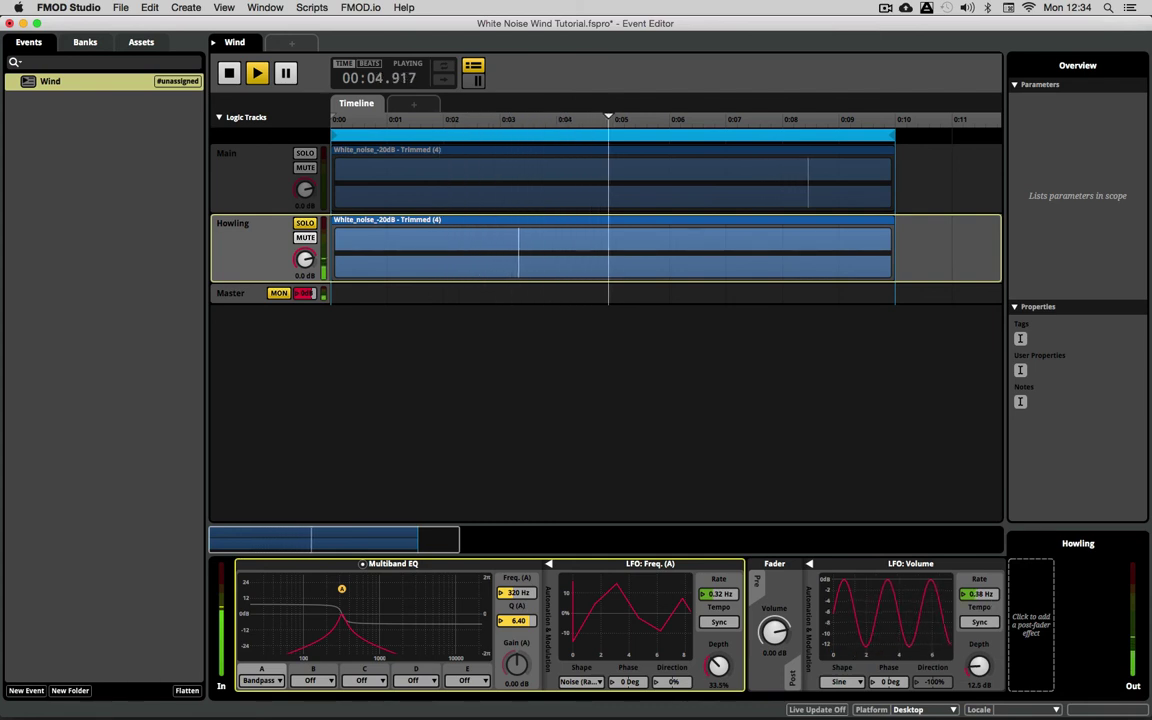
click(841, 682)
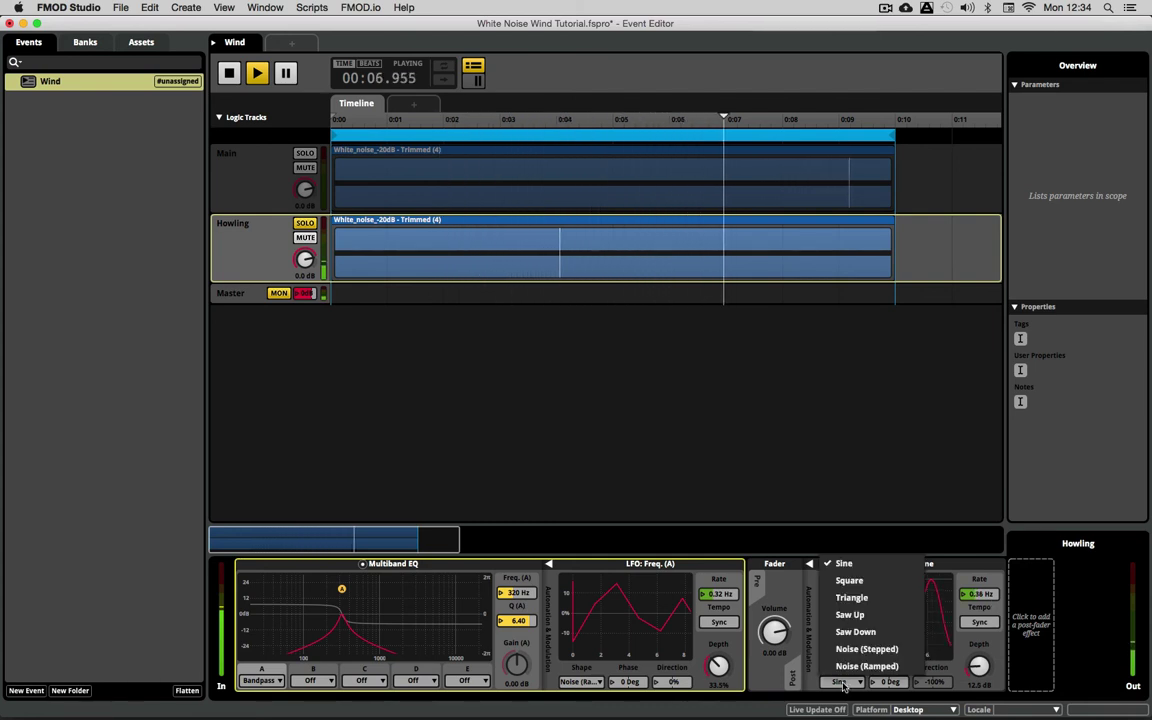
click(866, 666)
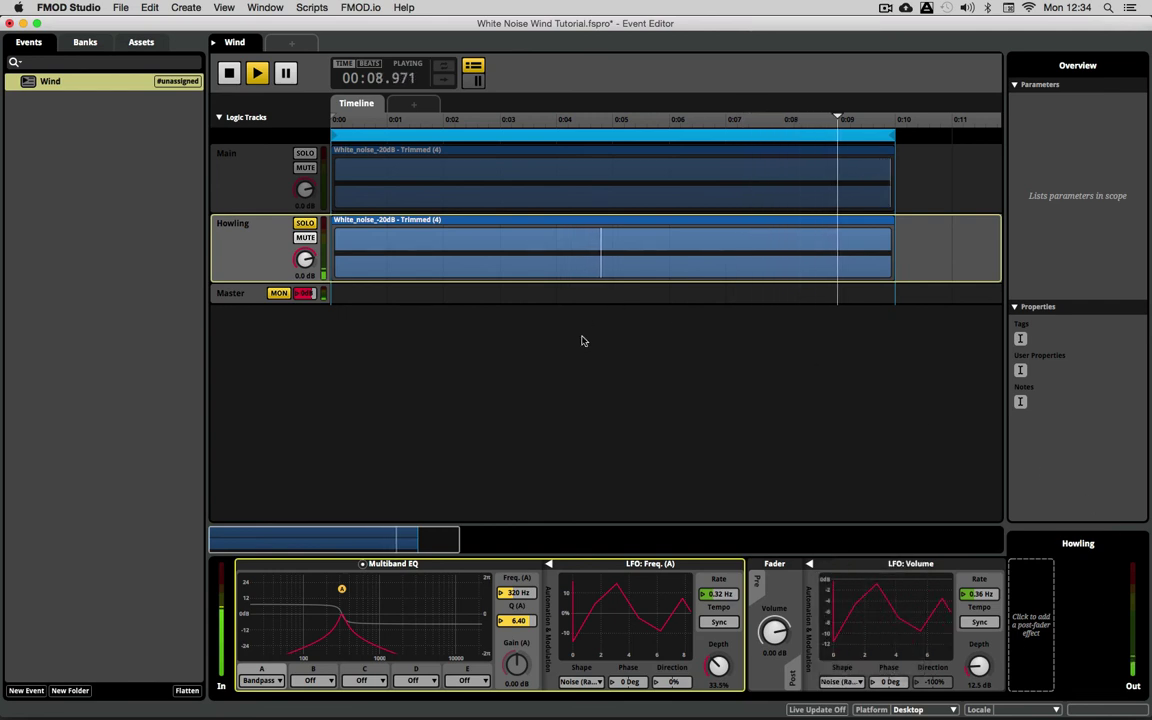
Unsolo Howling and turn the Main track's volume down to -3.5 dB
click(306, 224)
key(space)
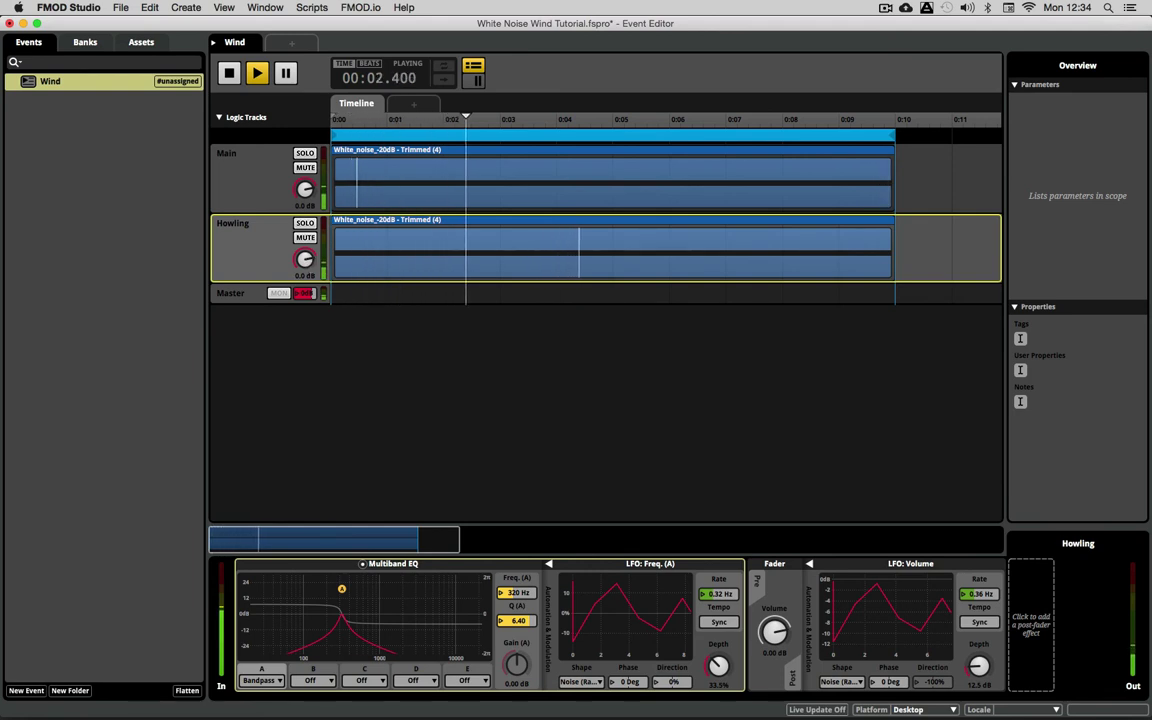
drag(305, 190, 305, 218)
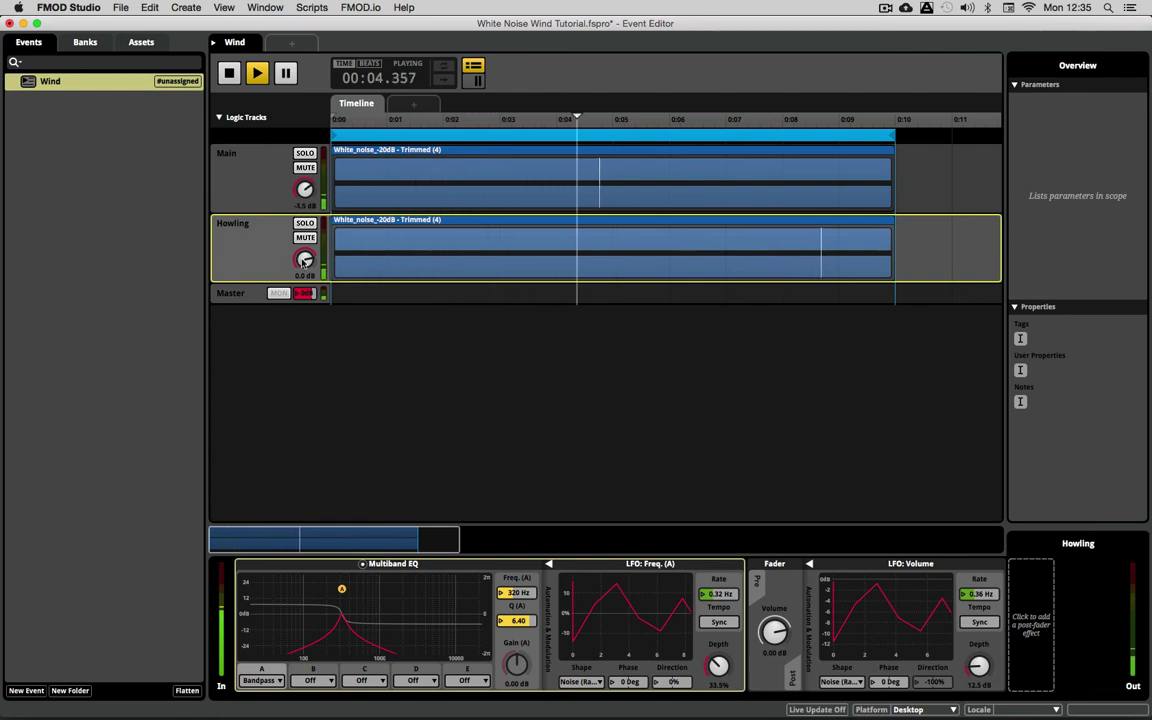
Review the Master, Howling and Main tracks and Main's white-noise instrument, then stop playback
click(241, 295)
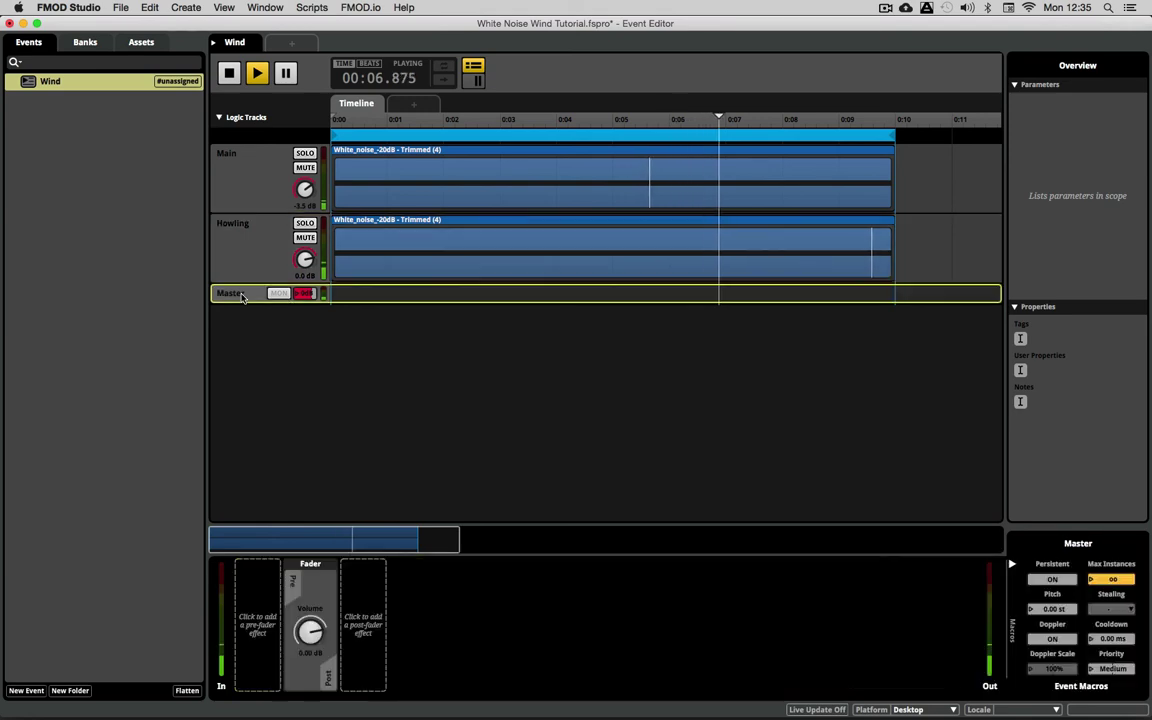
click(243, 240)
click(244, 204)
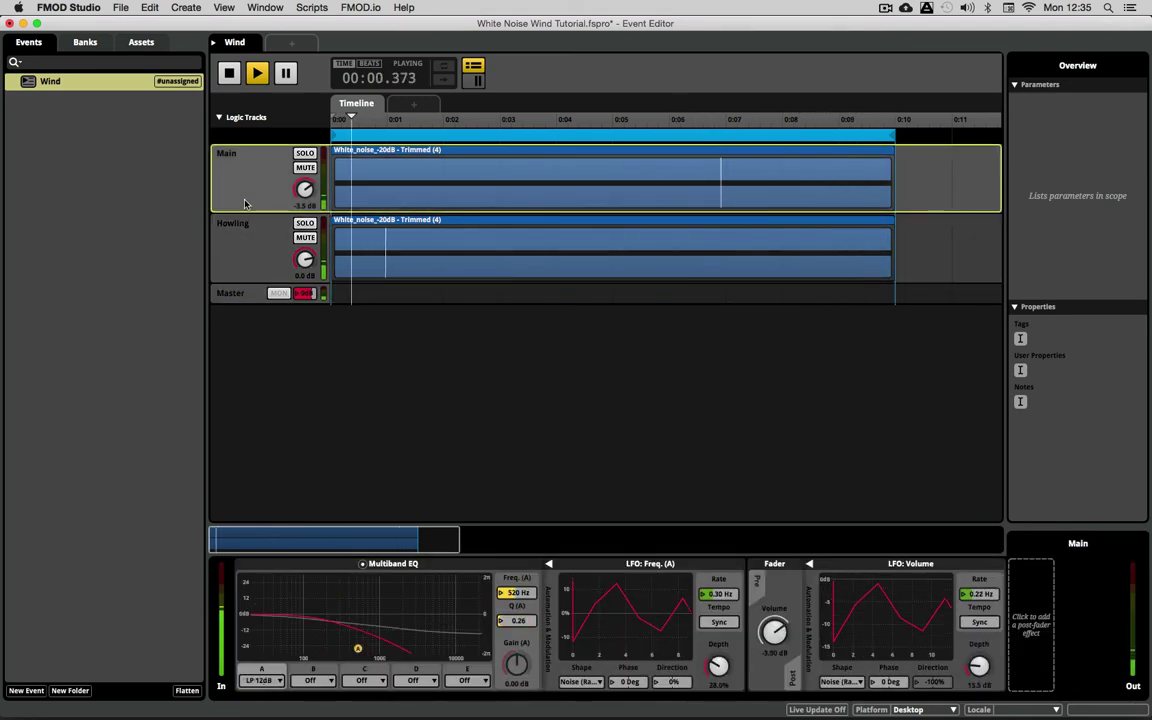
click(381, 207)
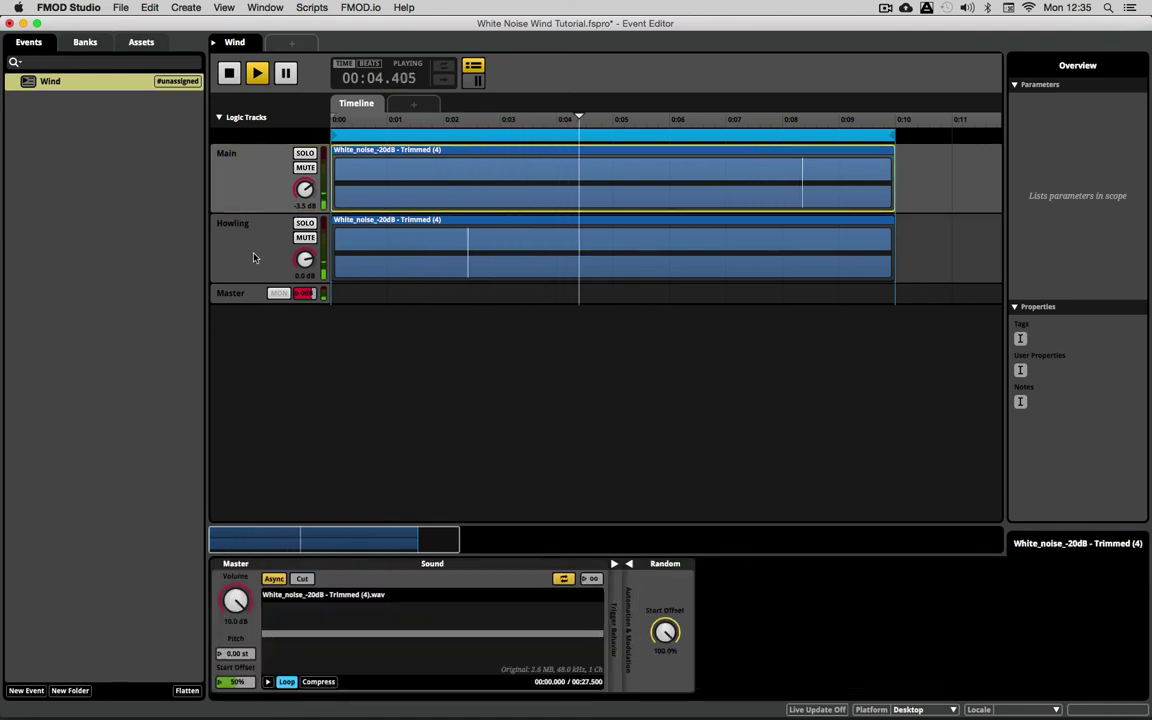
key(space)
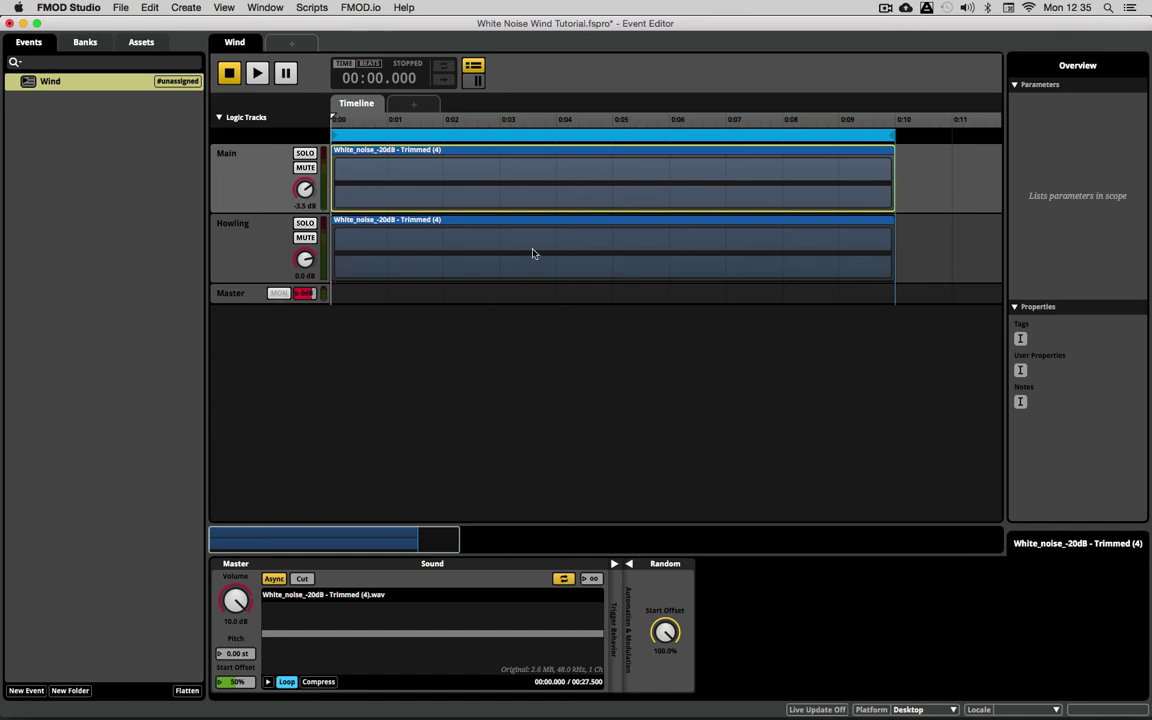
Show Howling's band-pass EQ, frequency LFO and volume LFO in the deck
click(437, 250)
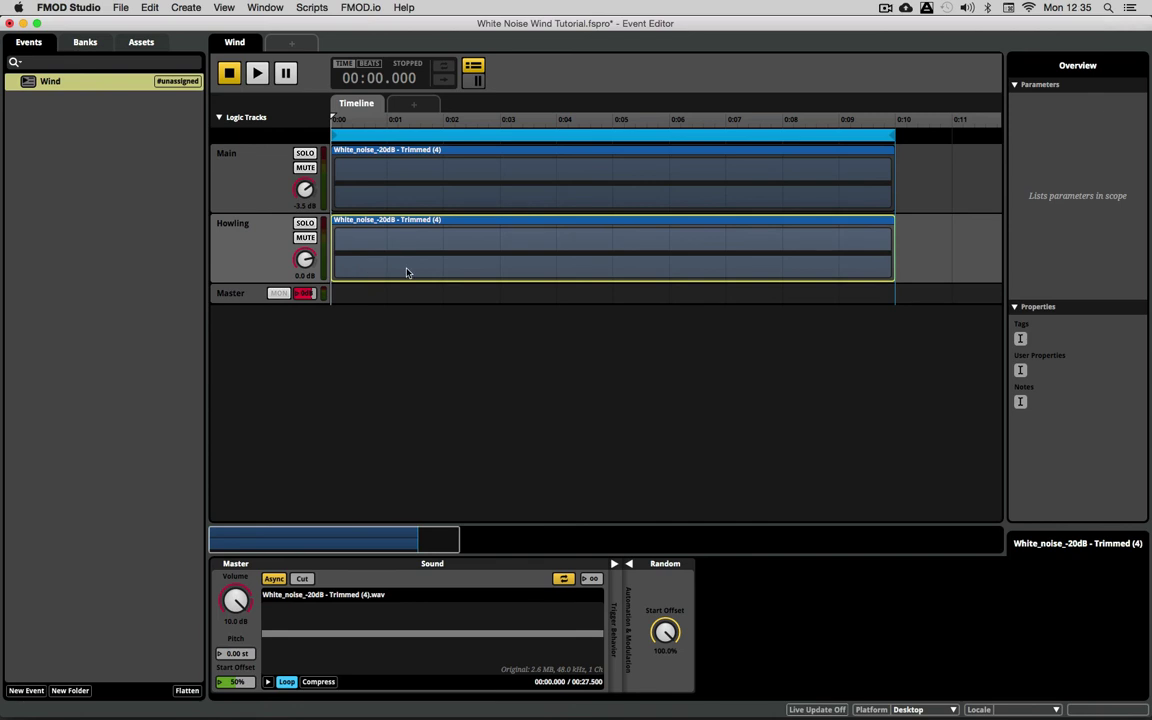
click(229, 297)
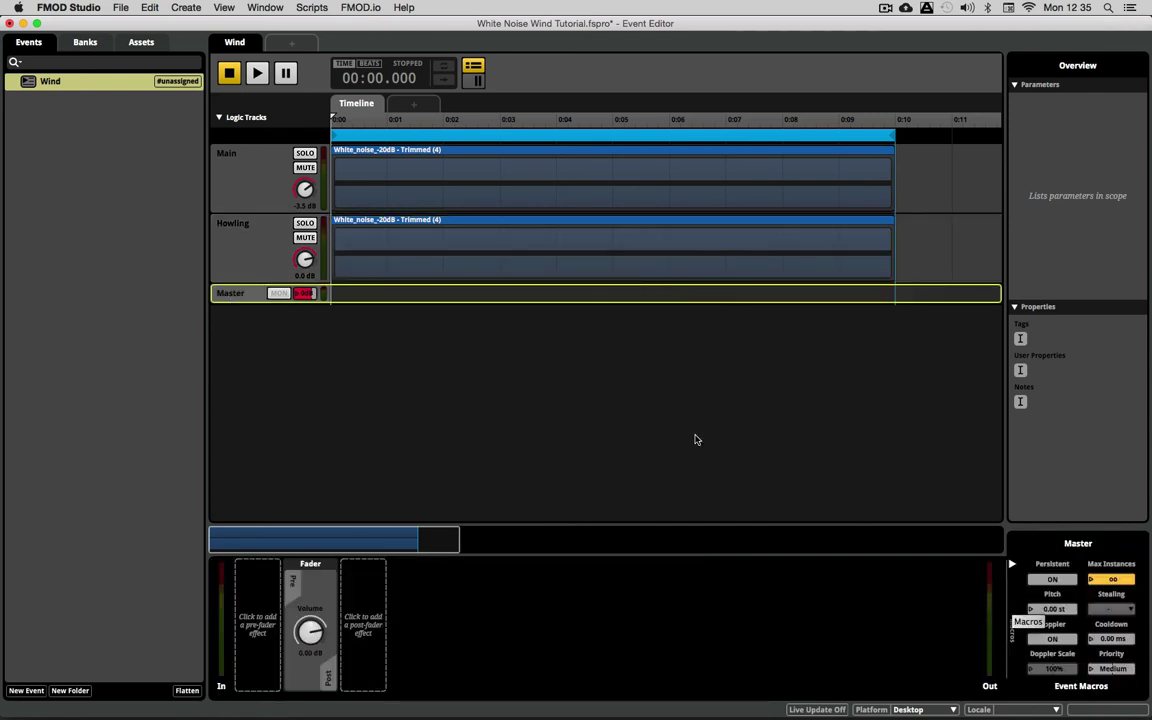
click(237, 245)
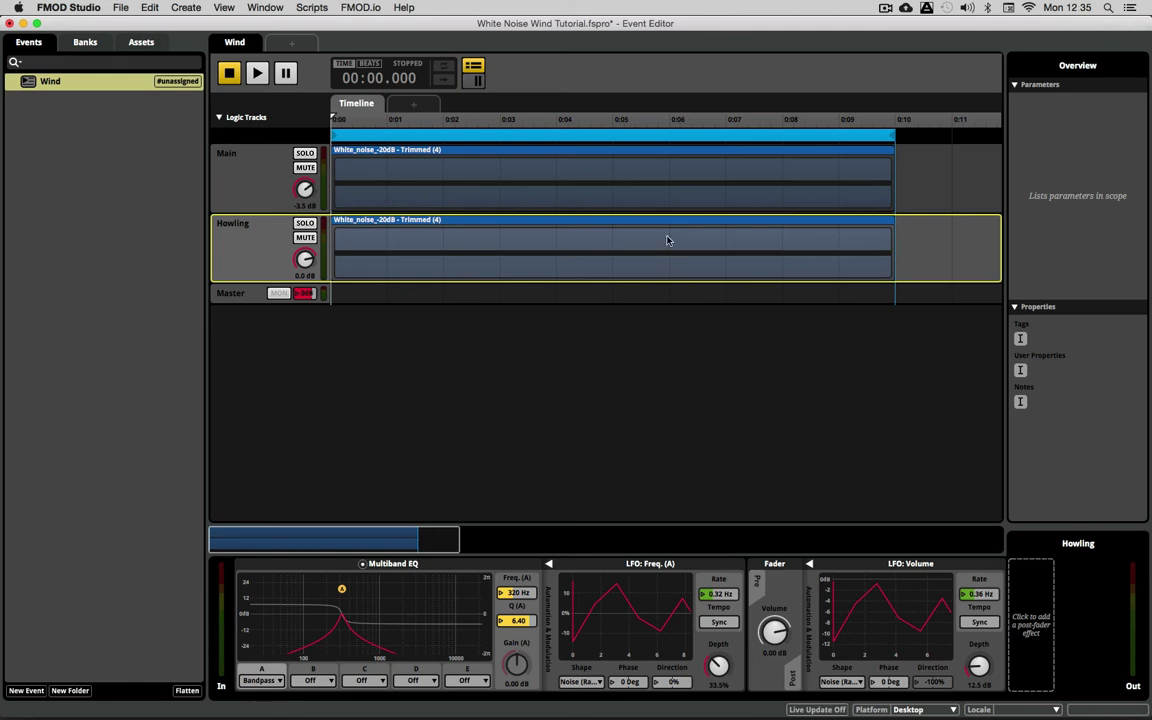
Switch Howling's output to stereo and add an LFO to its pan
right_click(1131, 598)
click(1042, 478)
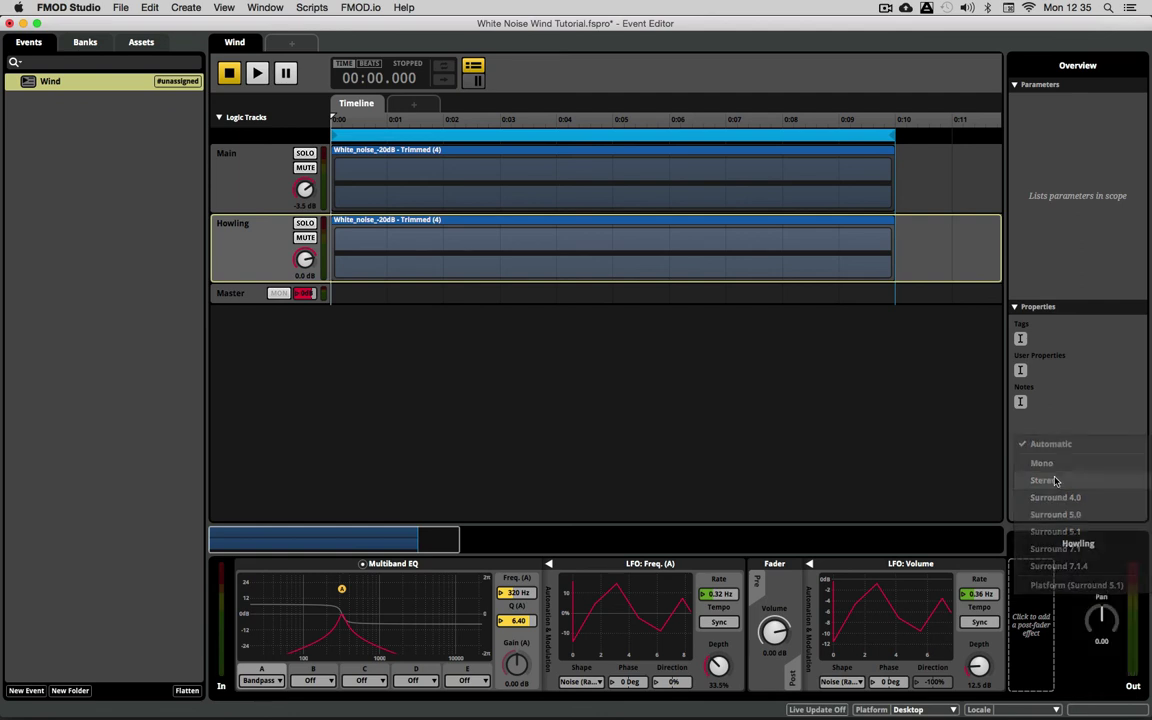
right_click(1101, 621)
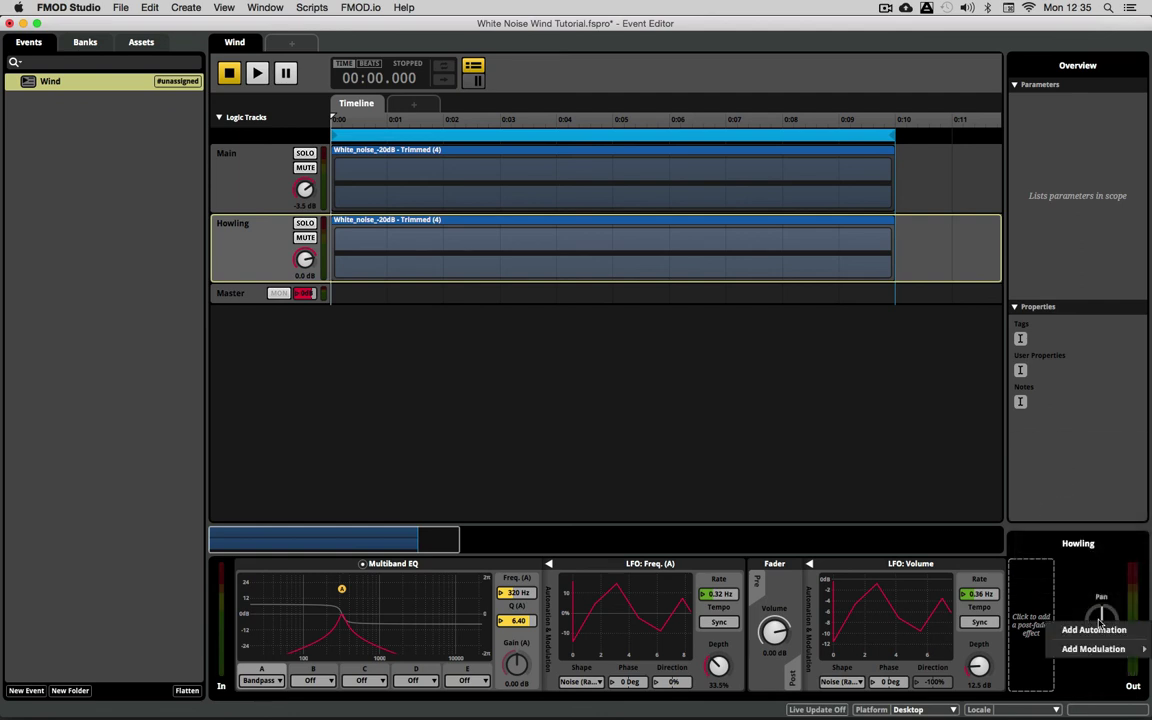
mouse_move(1126, 650)
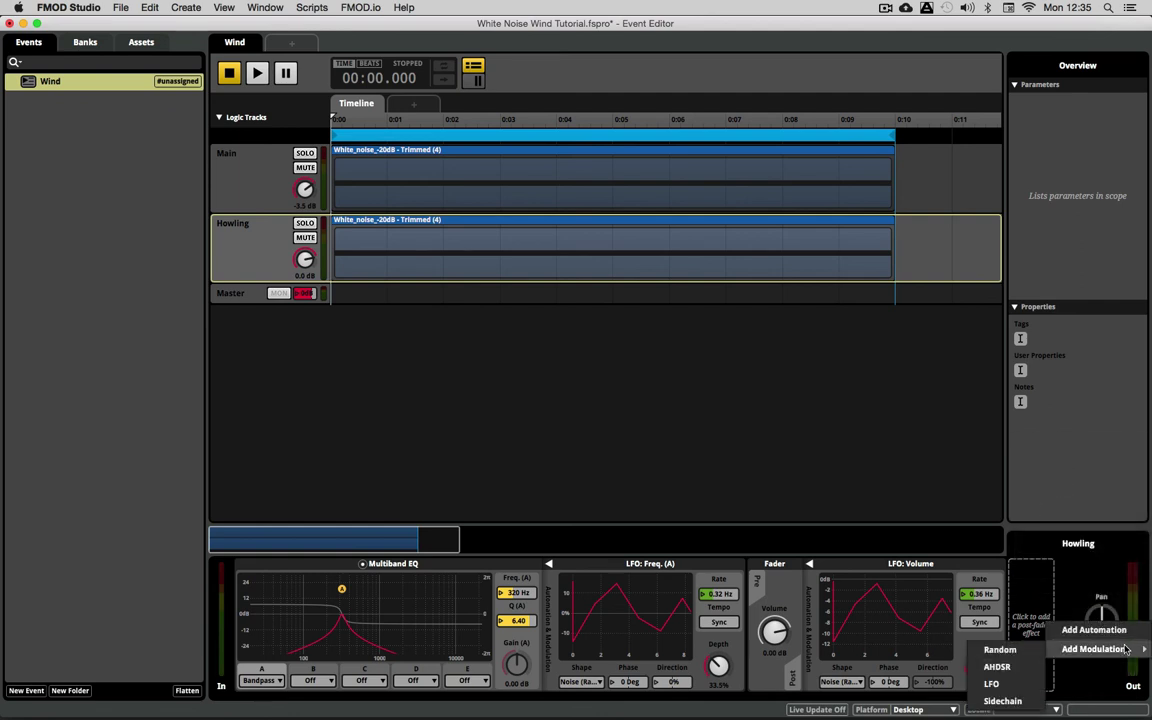
click(991, 683)
Set the pan LFO to Noise (Ramped) at about 34.5% depth and 0.42 Hz
key(space)
drag(1101, 665, 1101, 638)
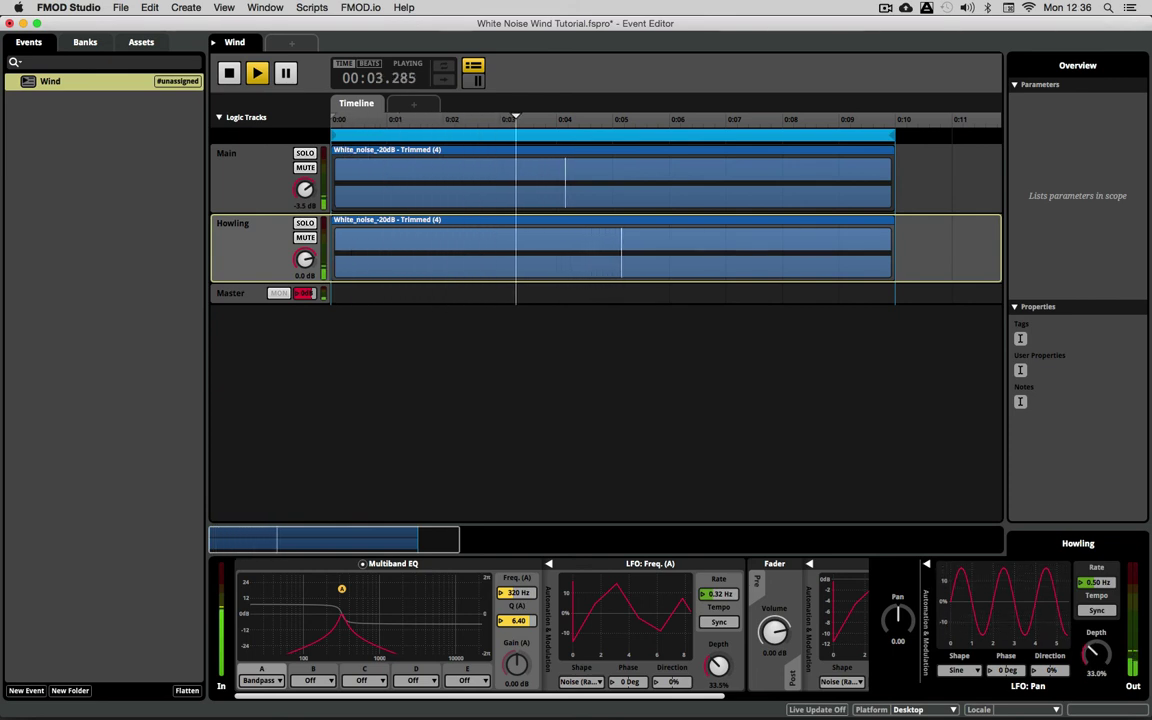
click(960, 670)
click(1018, 655)
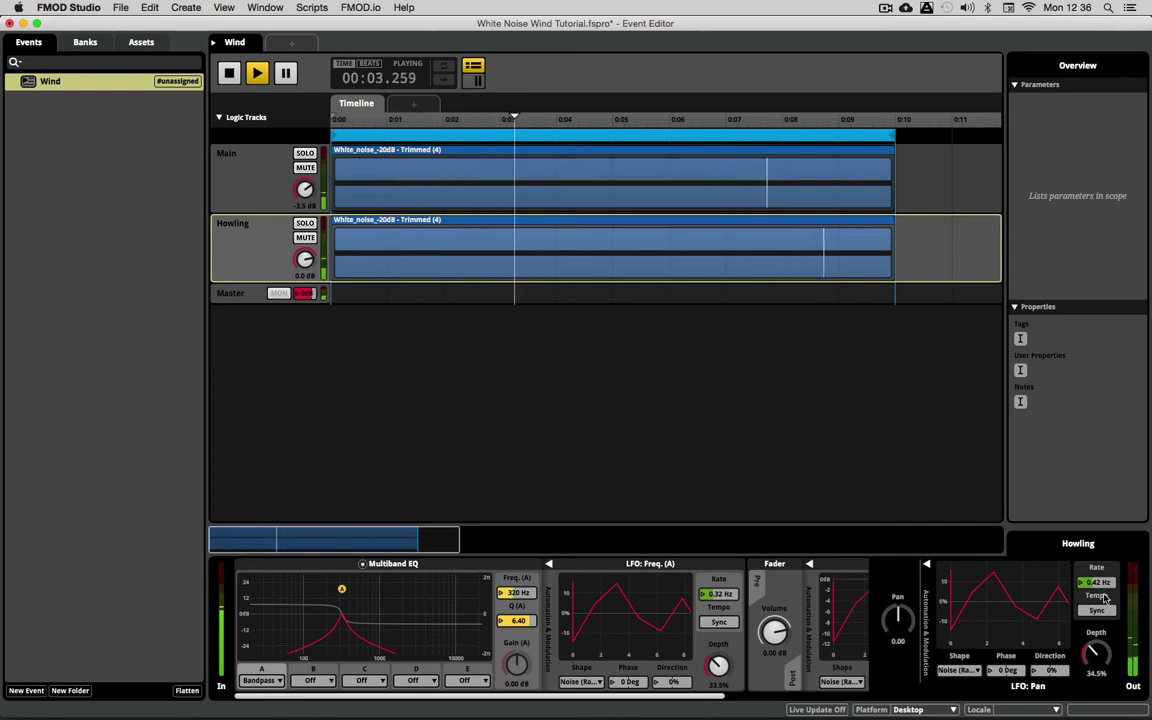
key(space)
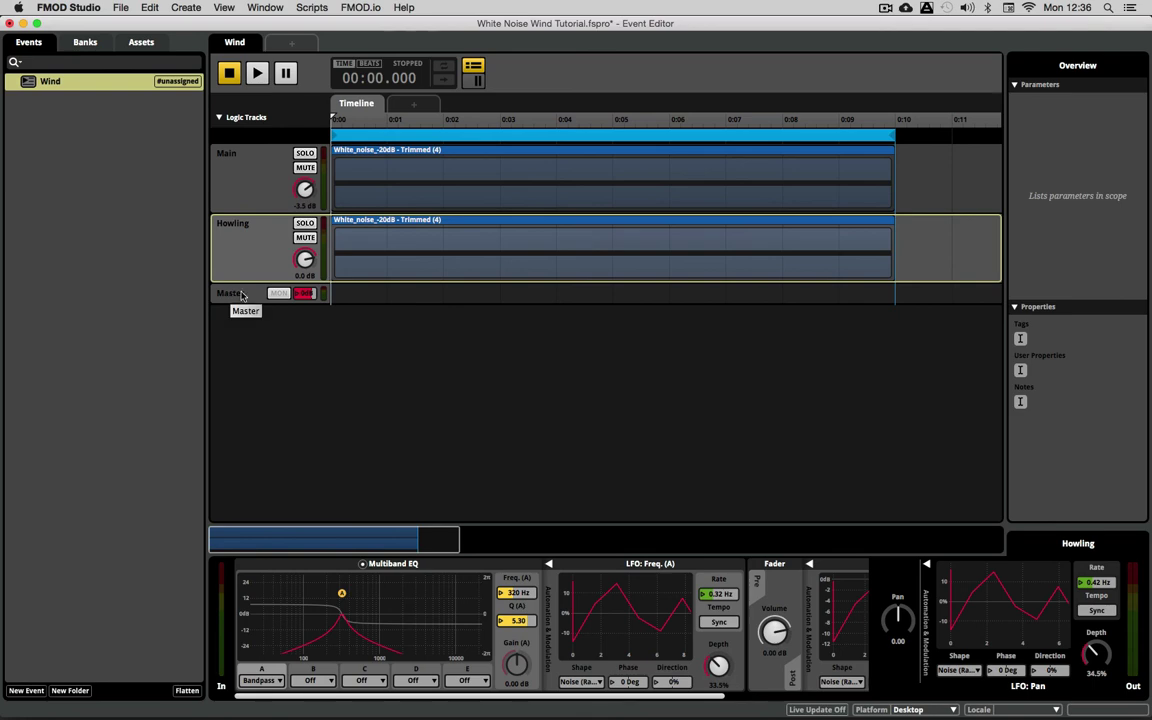
Select the Main, Howling and then Master tracks to show Master's effect chain
click(257, 185)
click(250, 246)
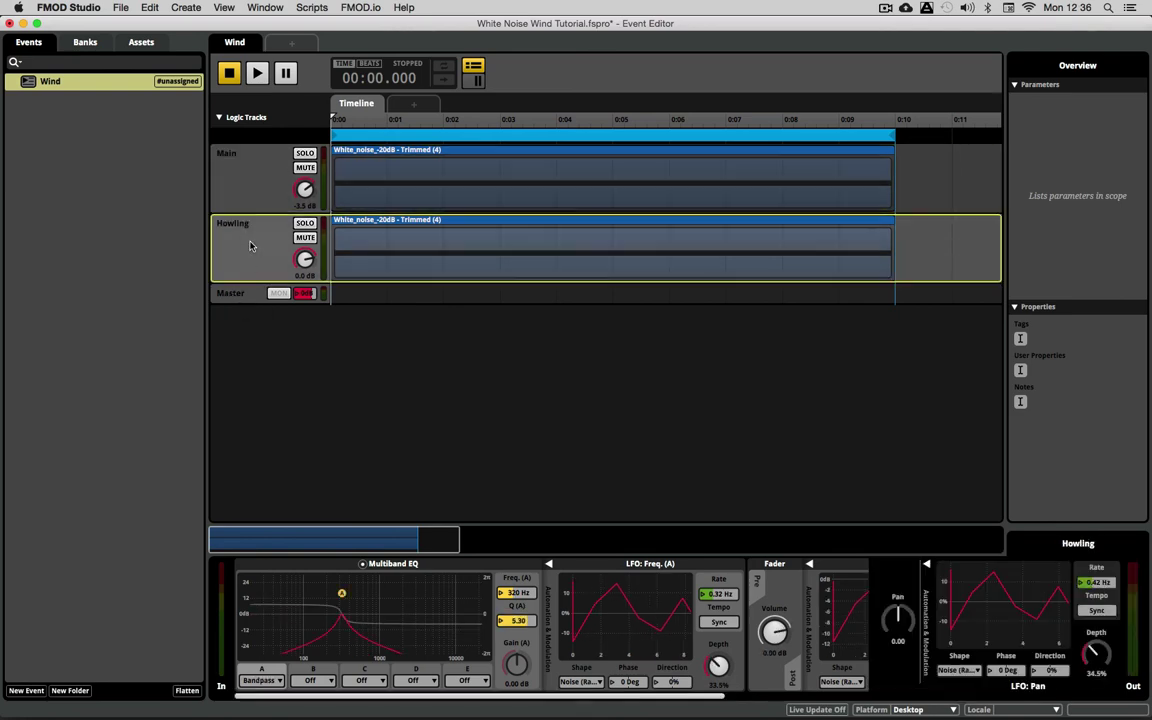
click(238, 296)
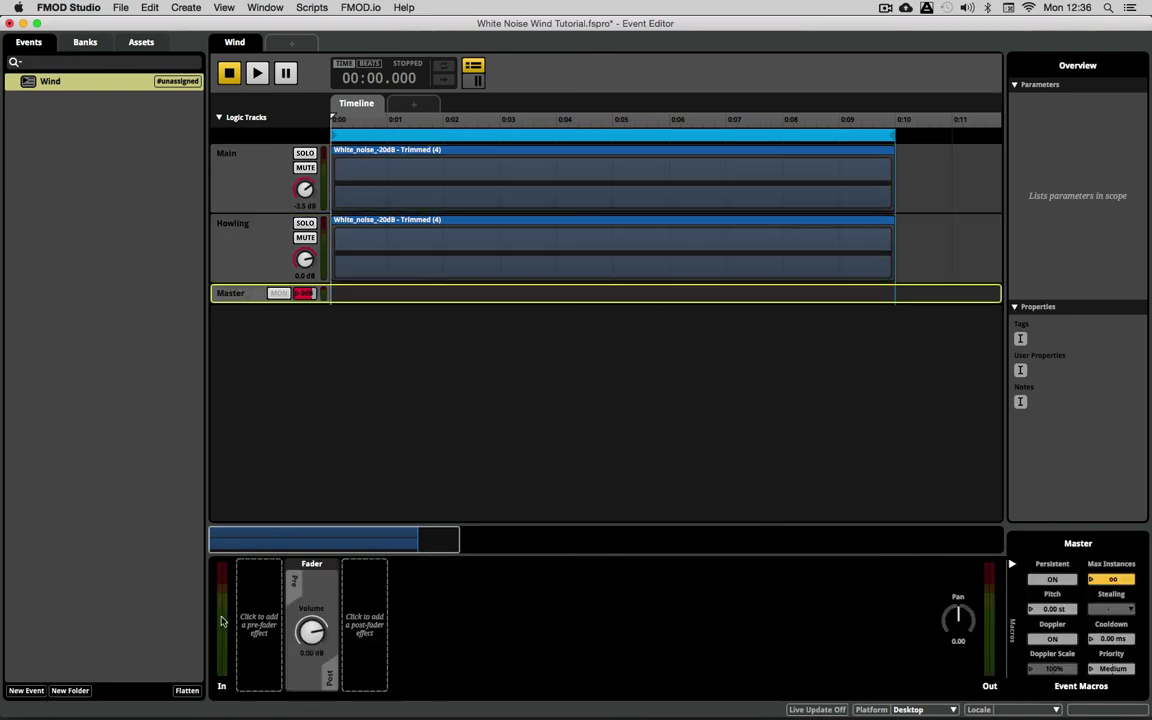
Add a pre-fader FMOD Multiband EQ to Master with band A a 12 dB low-pass at 9.00 kHz
right_click(249, 603)
mouse_move(290, 608)
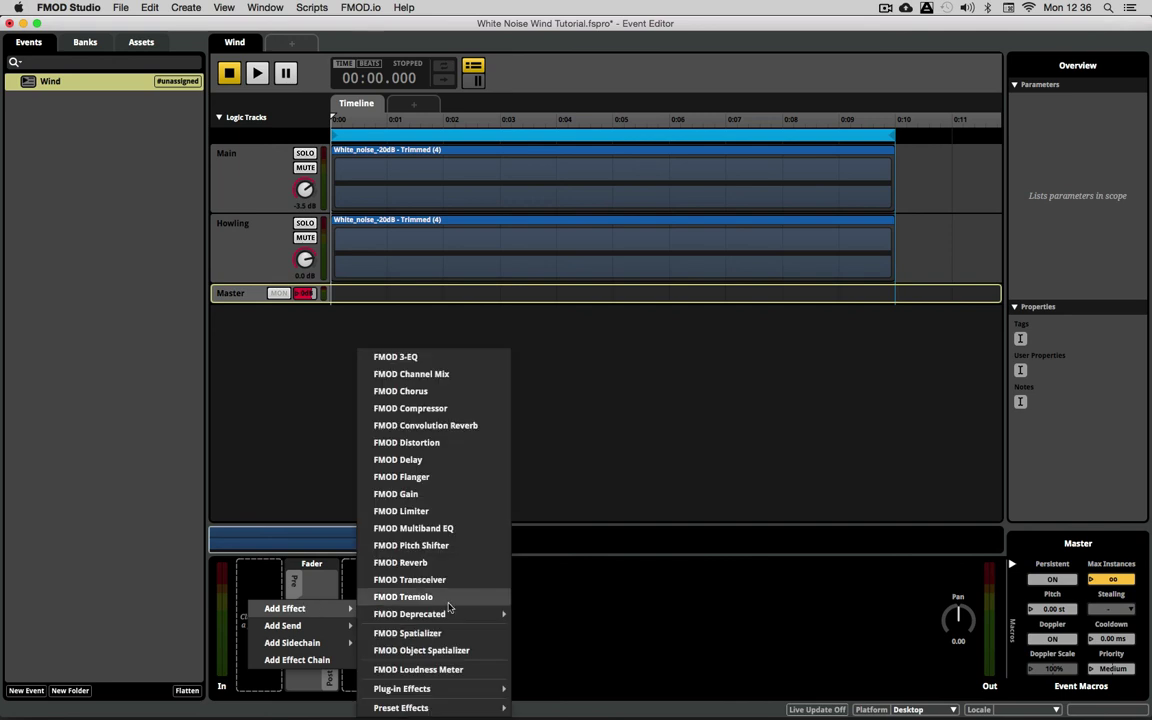
click(491, 532)
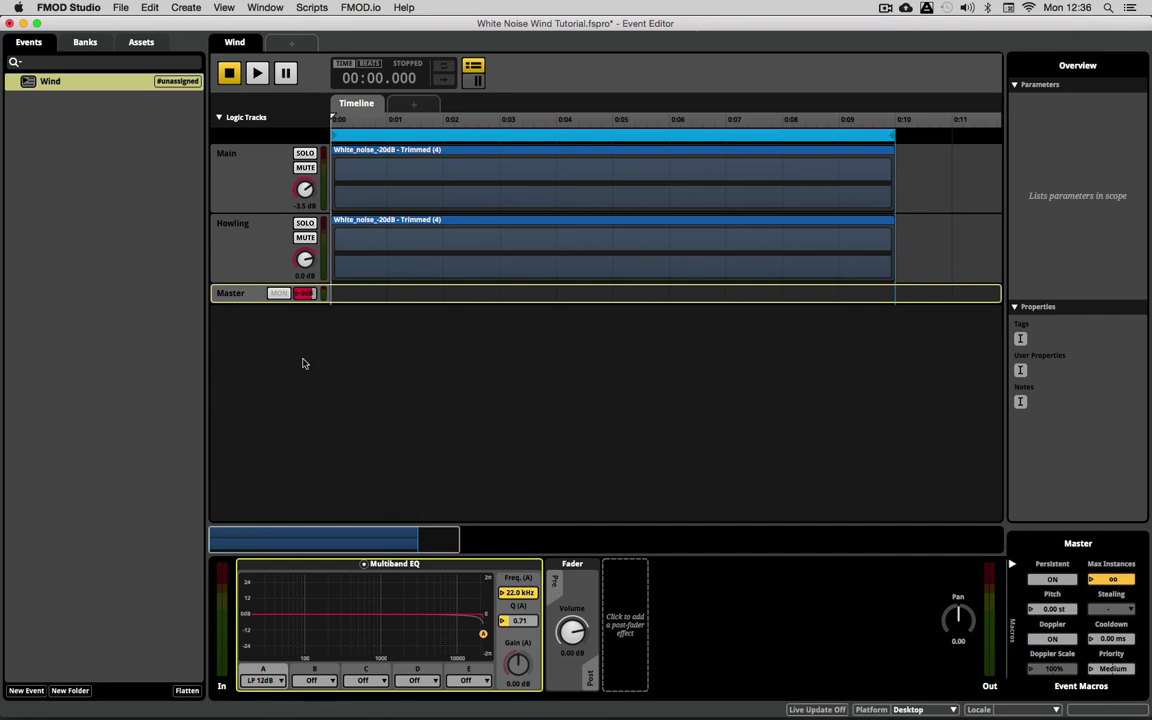
key(space)
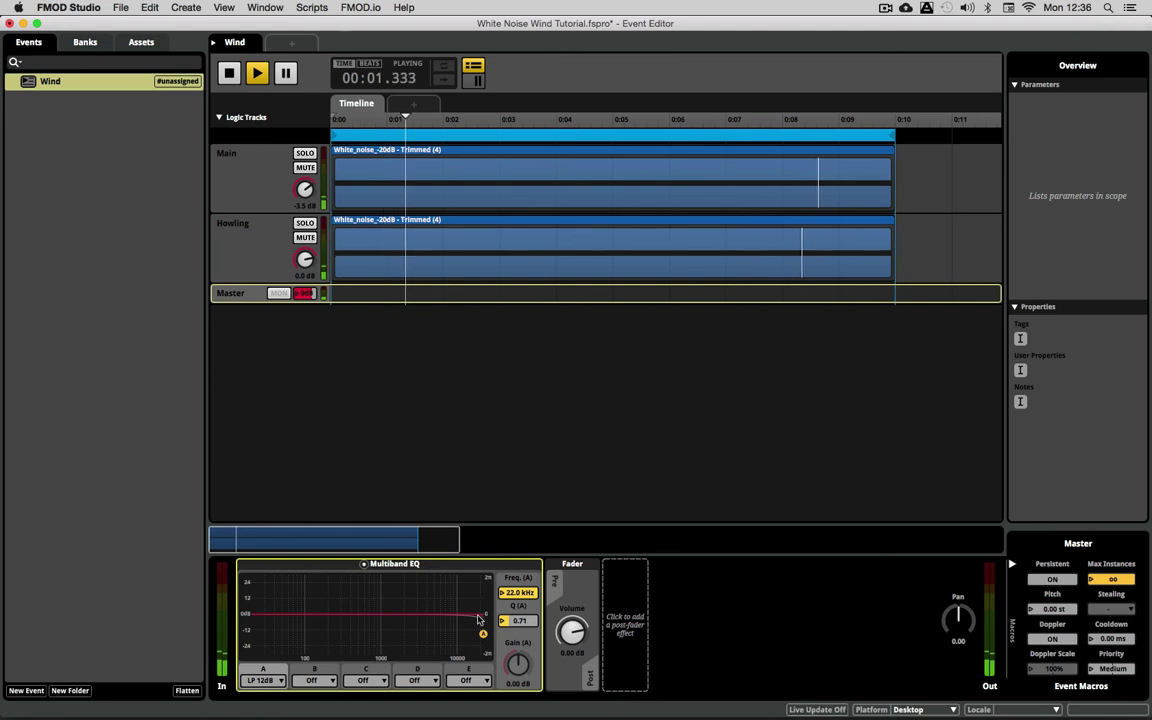
drag(481, 633, 453, 648)
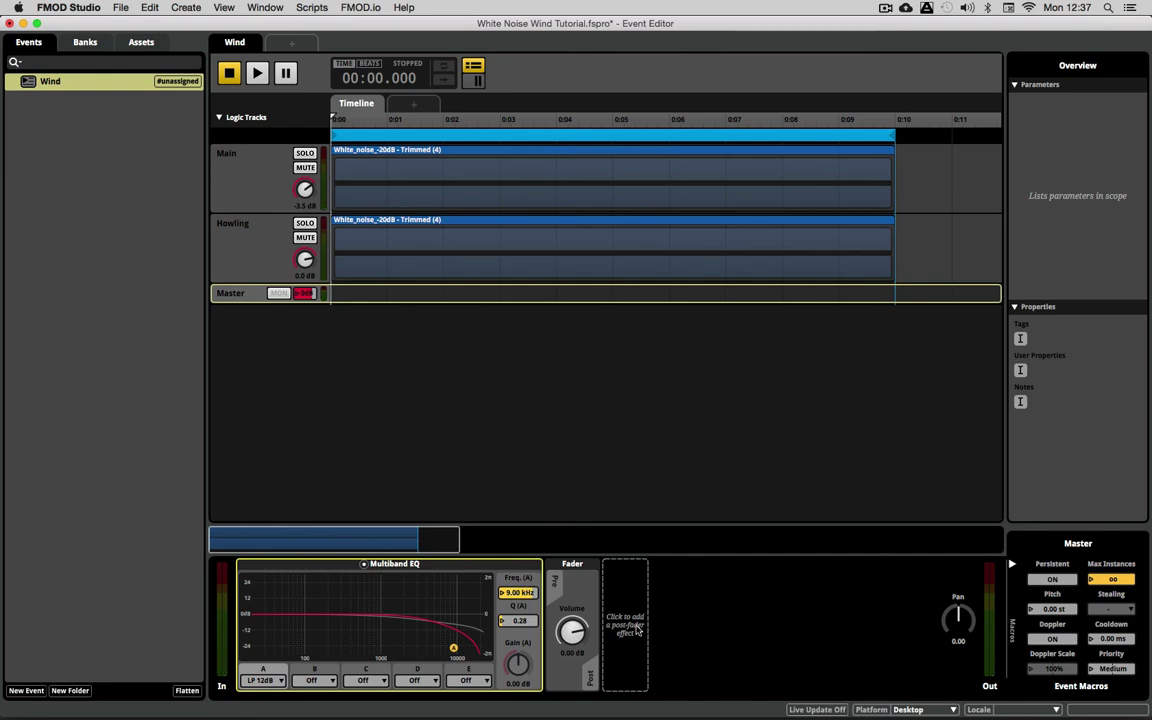
Insert an FMOD Distortion ahead of Master's Multiband EQ and set its level to 30%
right_click(633, 622)
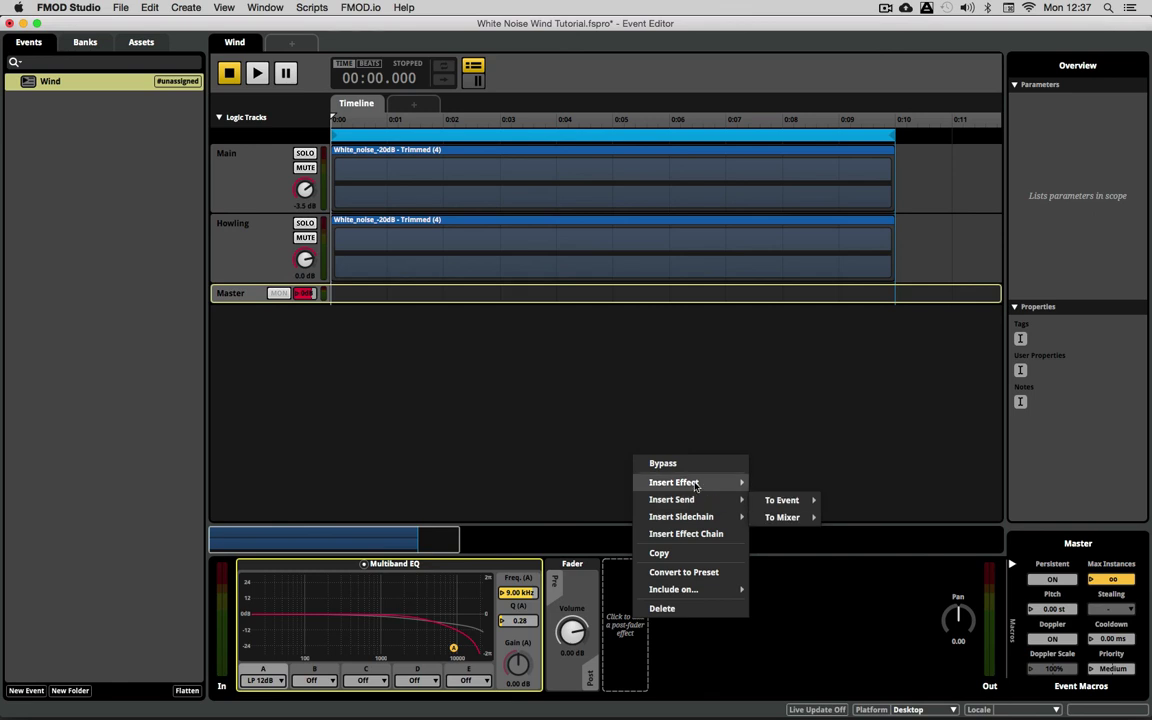
mouse_move(695, 485)
click(840, 442)
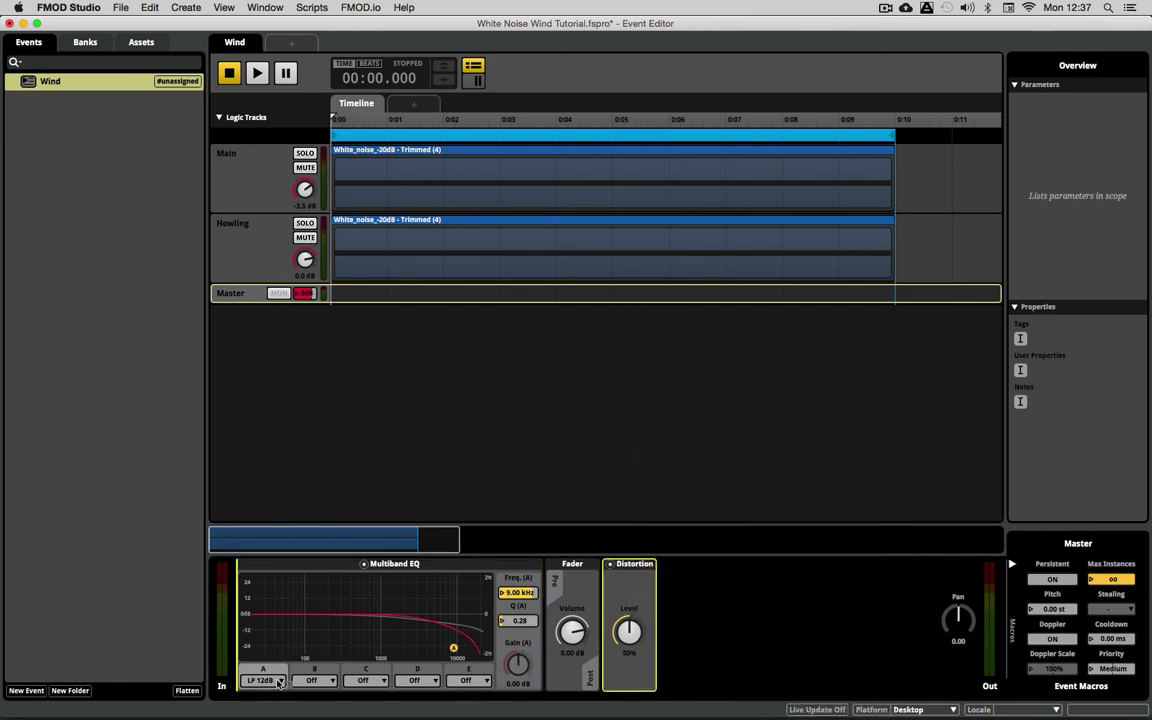
drag(280, 682, 280, 682)
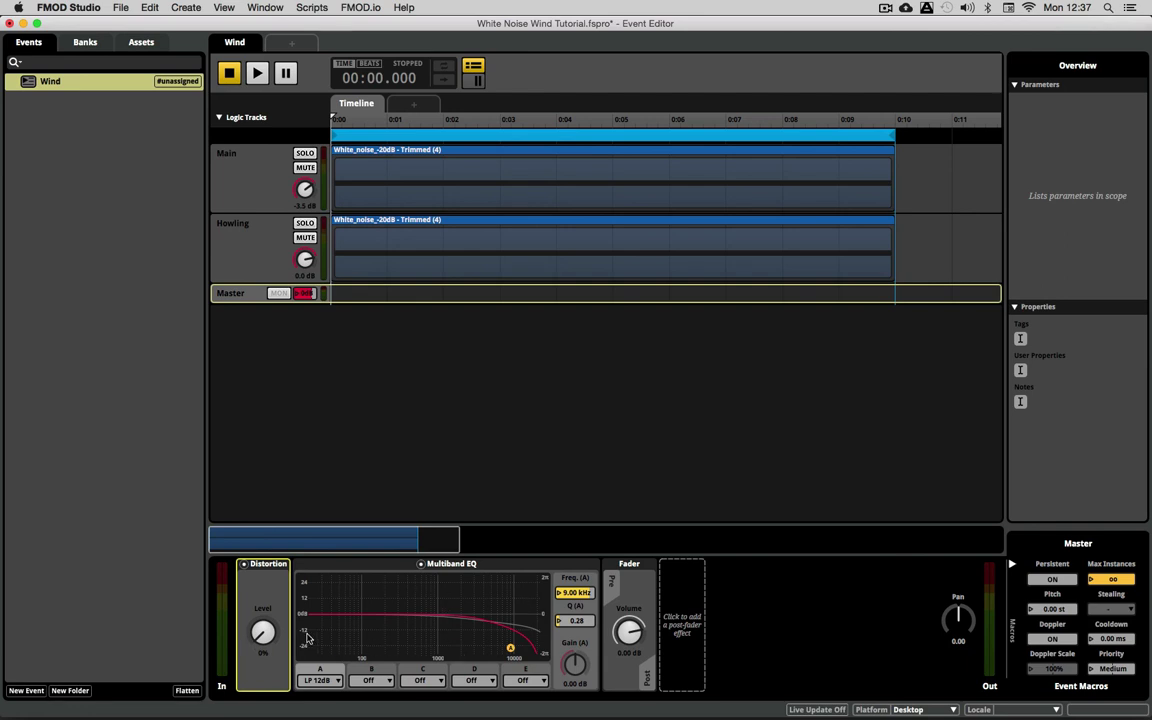
key(space)
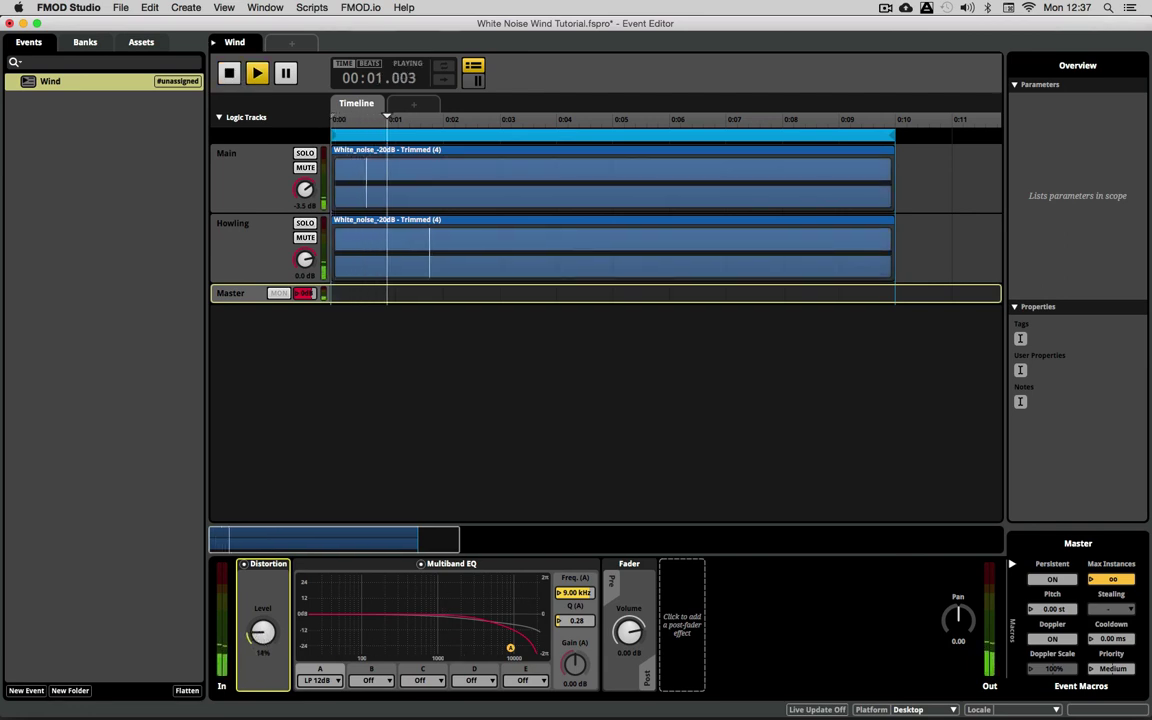
drag(265, 638, 265, 610)
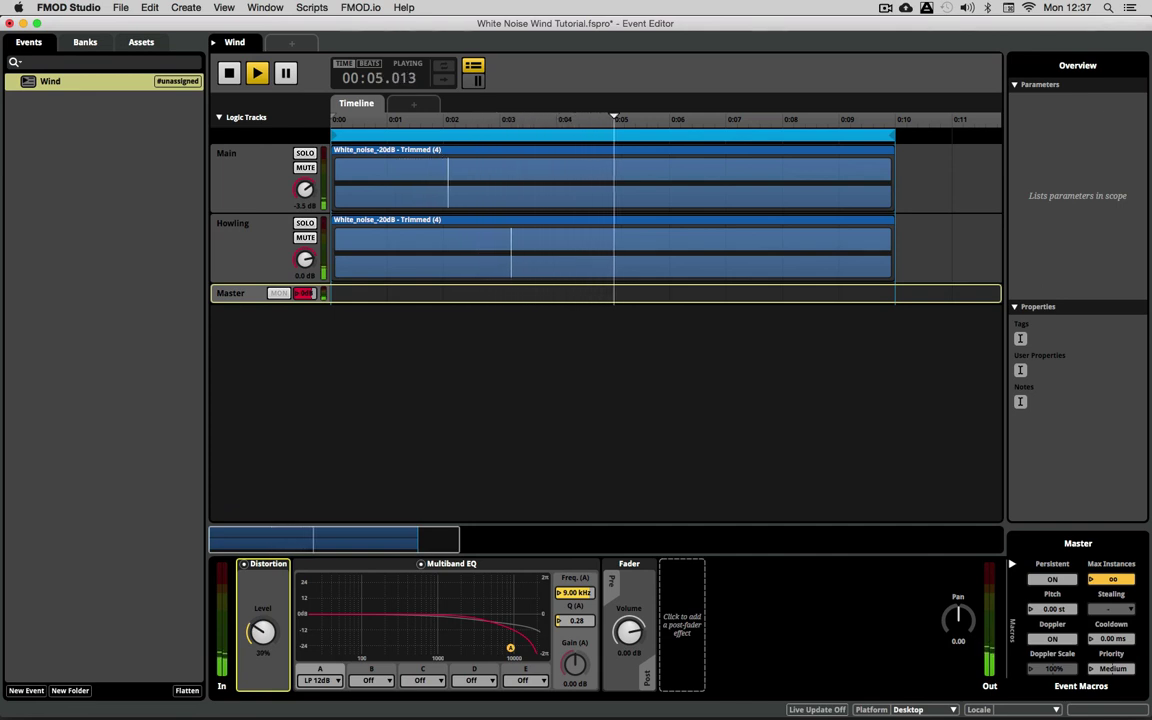
key(space)
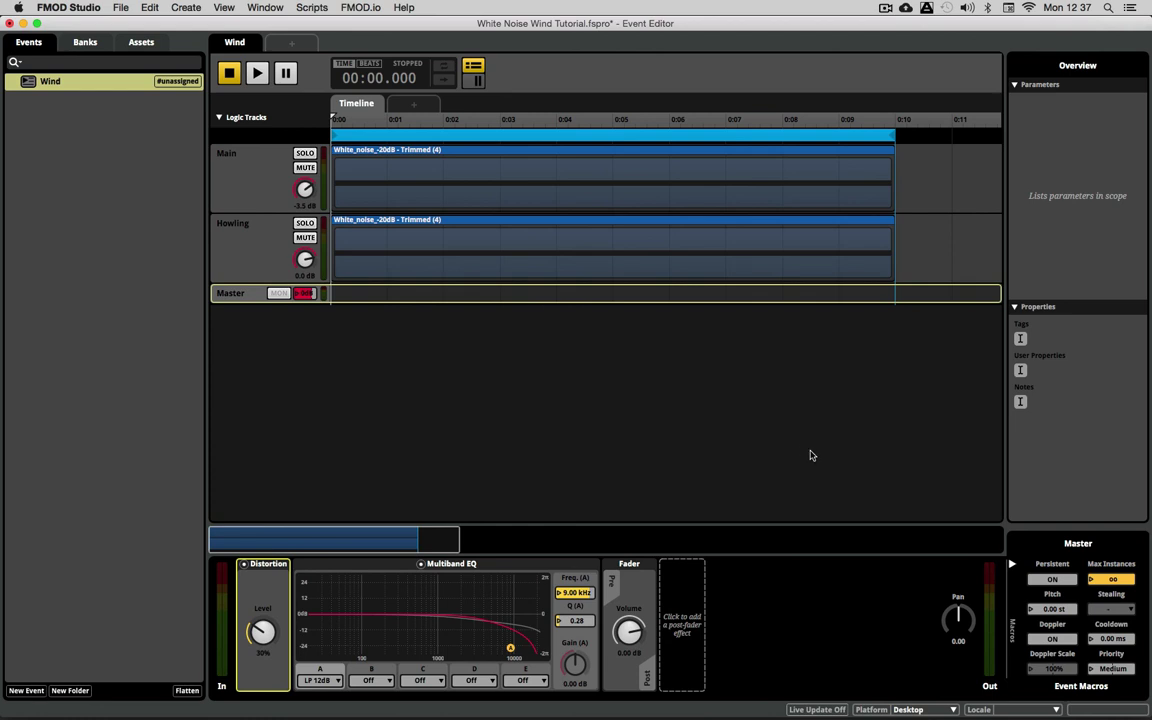
Make Master EQ band B a 24 dB high-pass at 80.0 Hz, Q 0.40, then show Main's effects
click(370, 680)
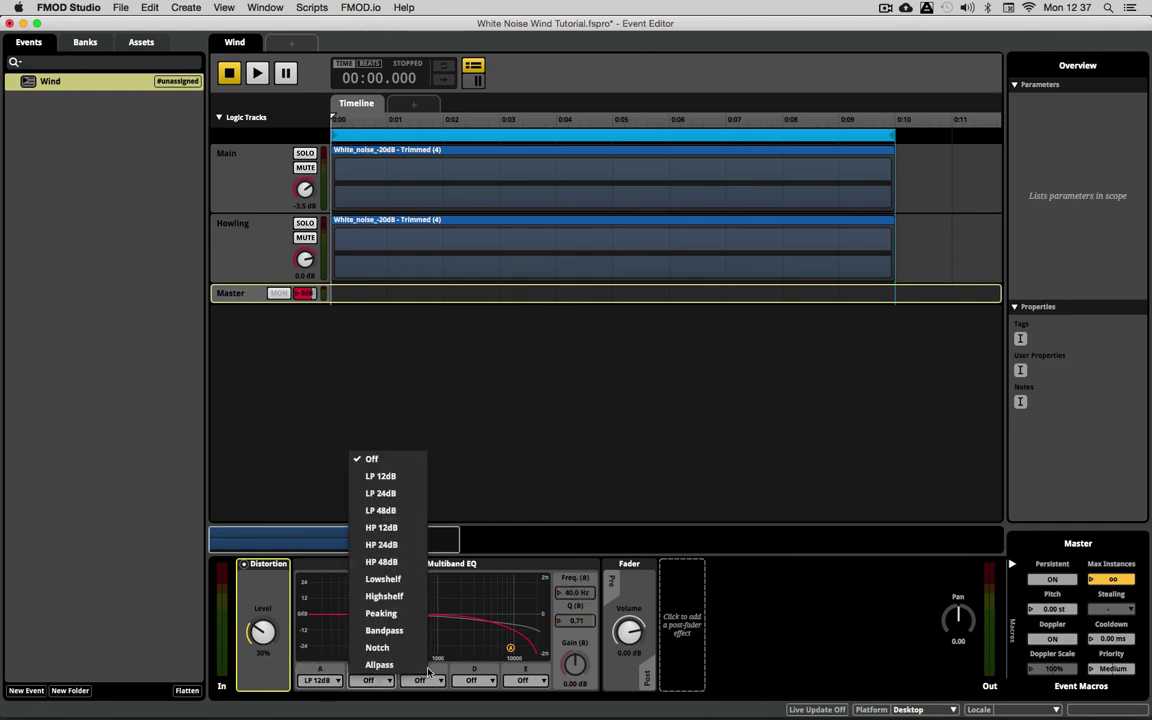
click(404, 544)
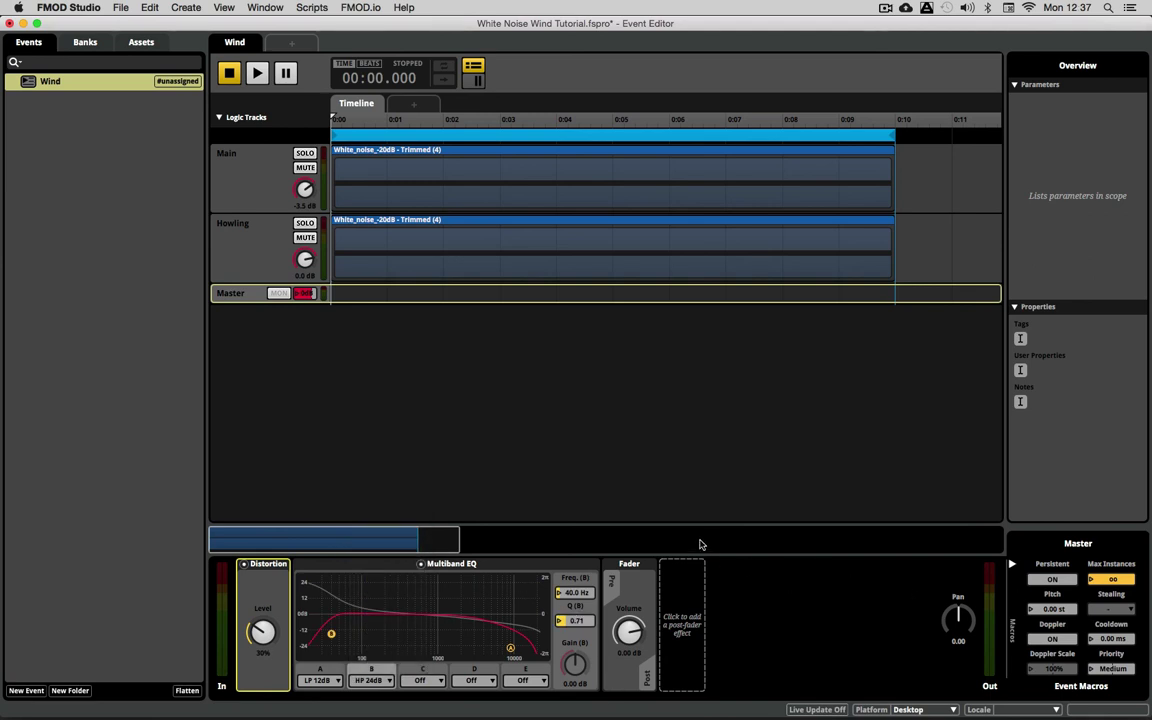
key(space)
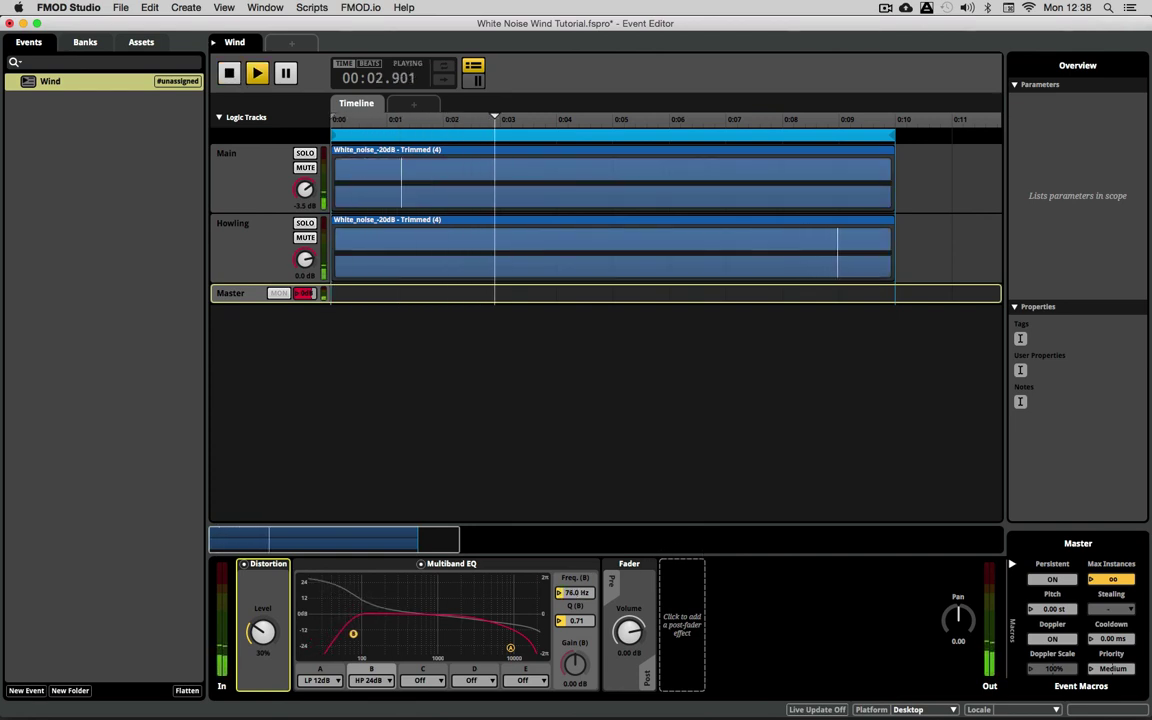
scroll(580, 593, up, 4)
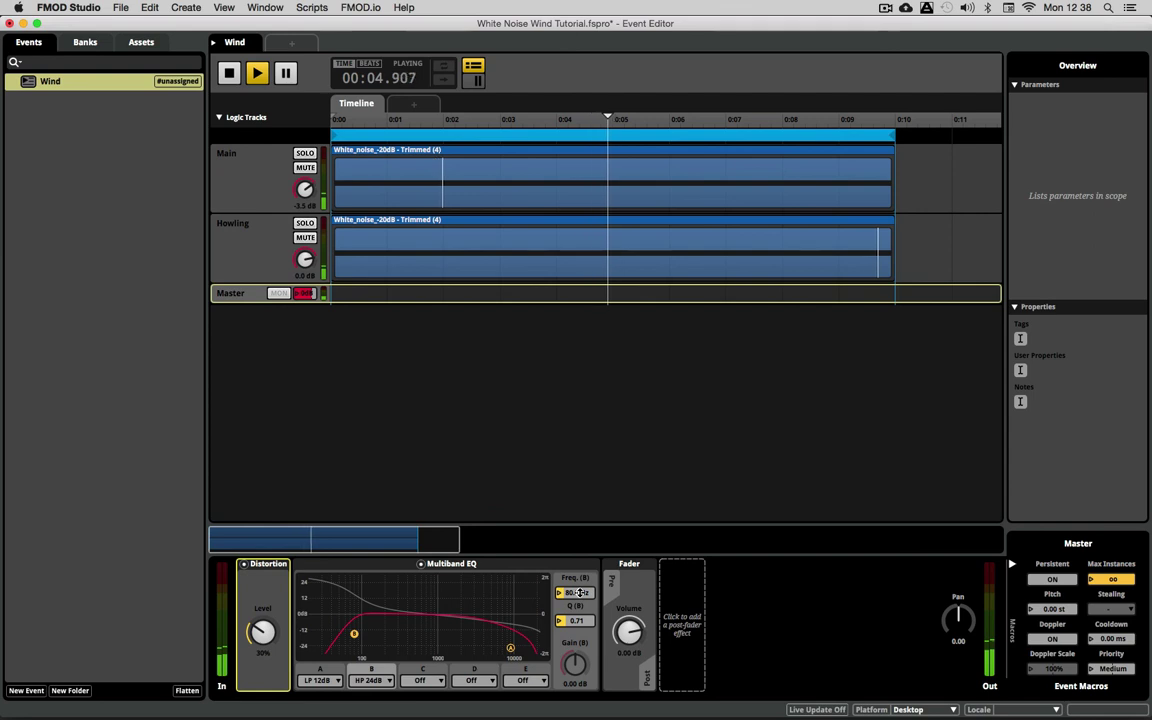
scroll(575, 620, down, 3)
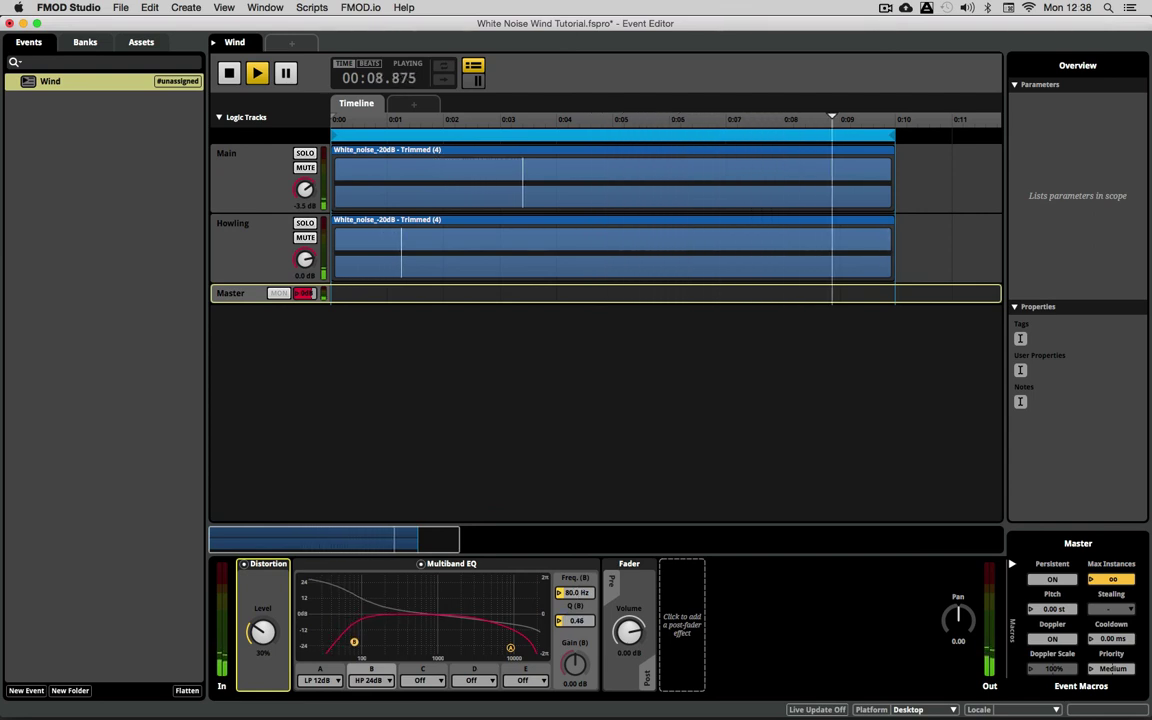
scroll(578, 620, down, 4)
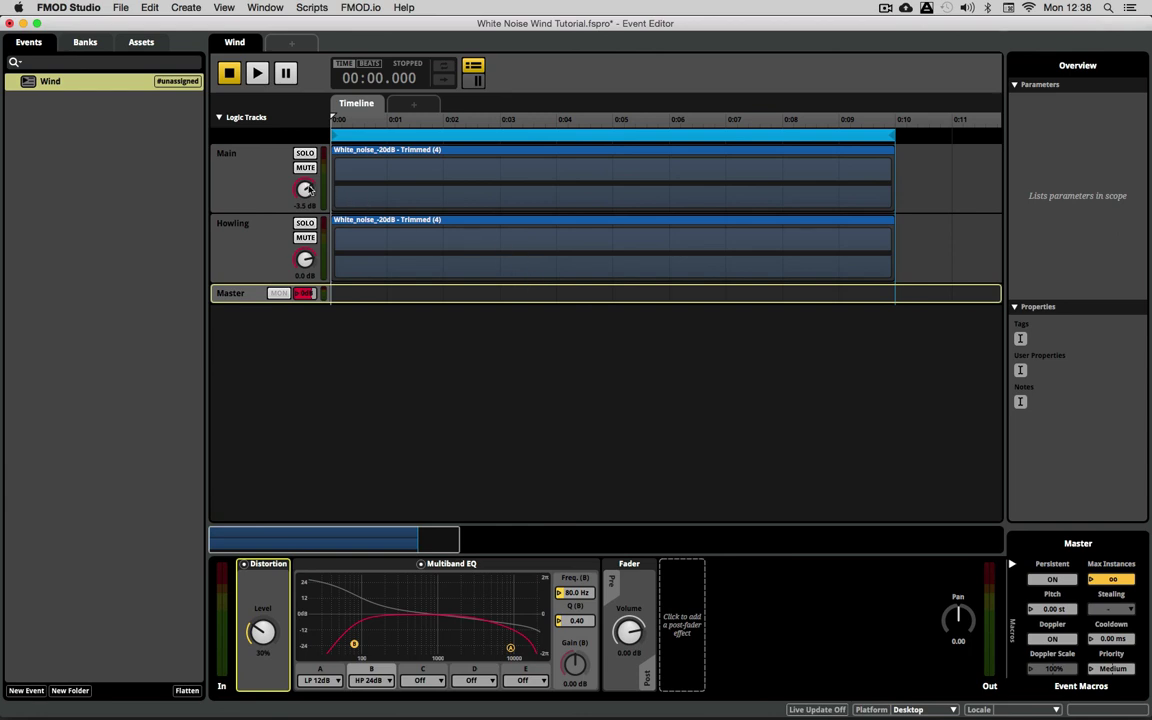
click(254, 188)
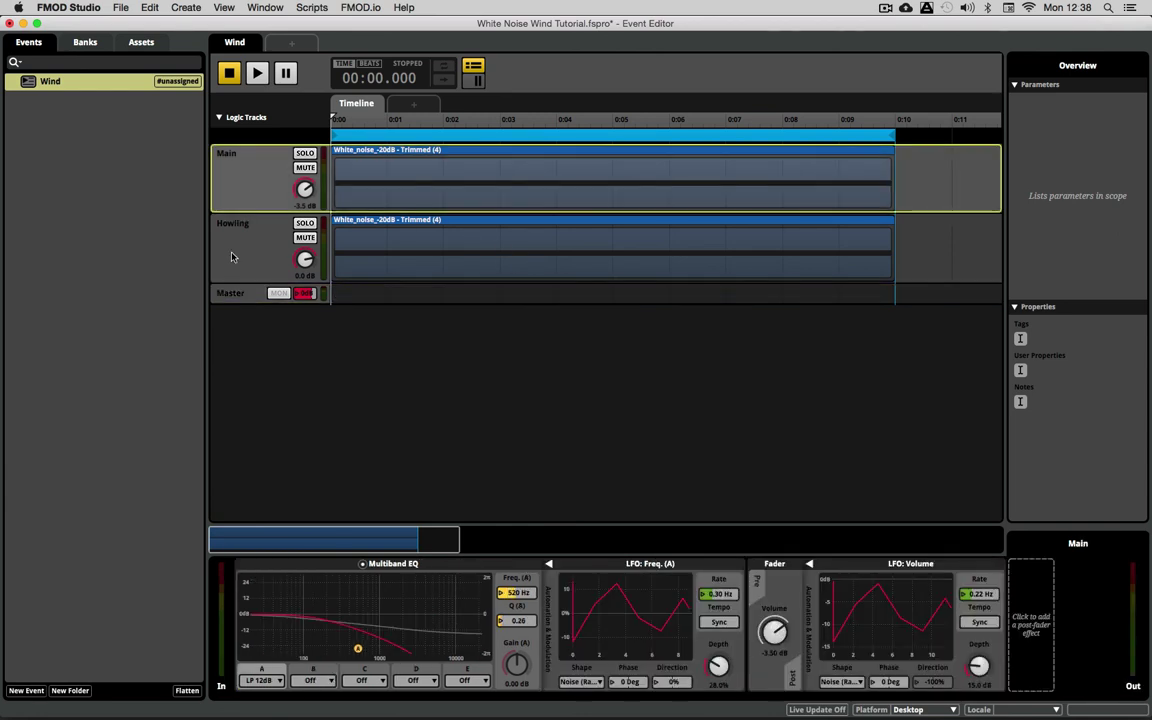